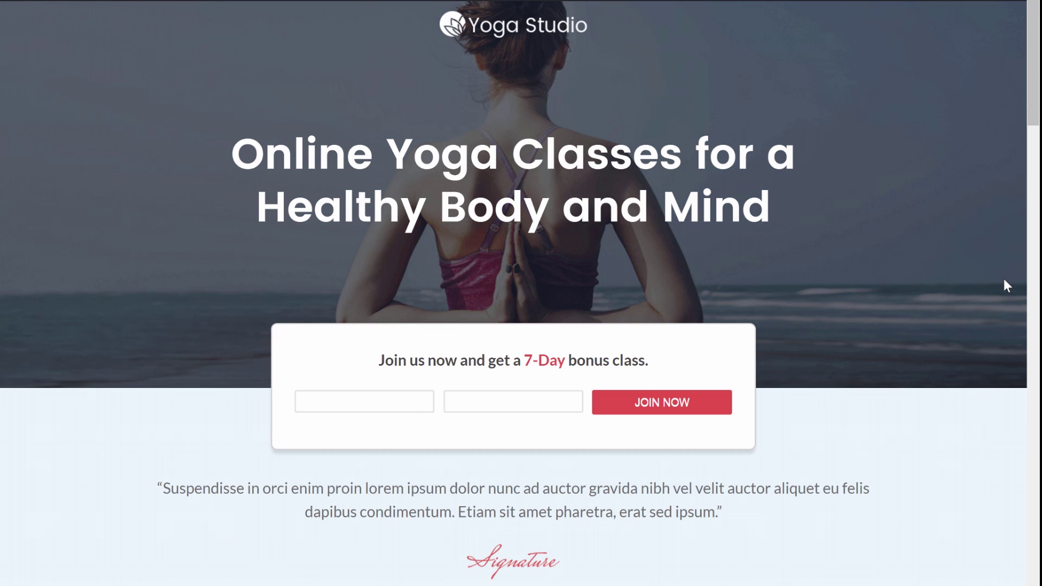
Look through the yoga landing page from the opt-in form down to the course and benefits sections.
scroll(989, 245, "down", 7)
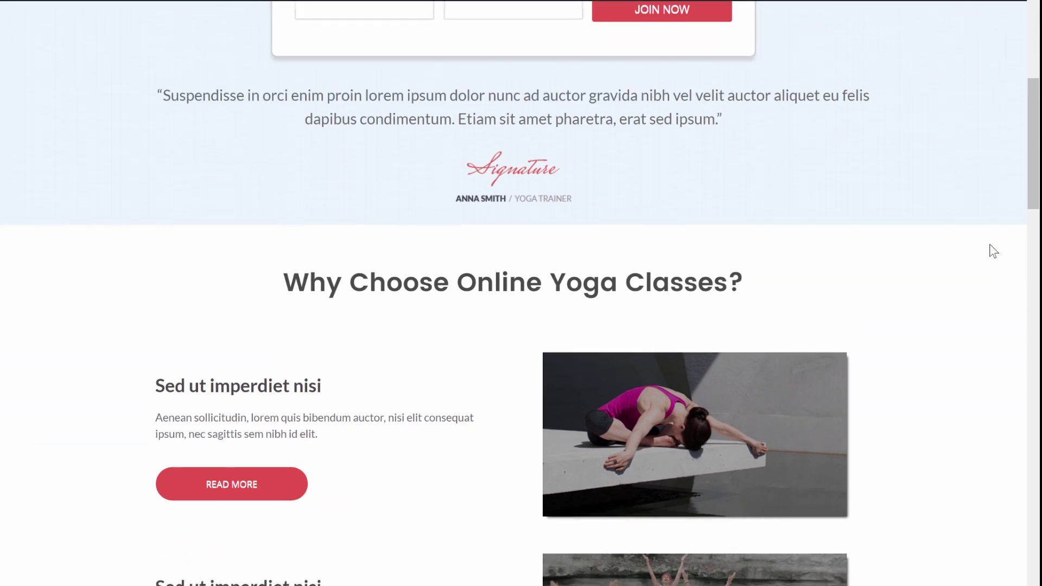
scroll(989, 245, "down", 14)
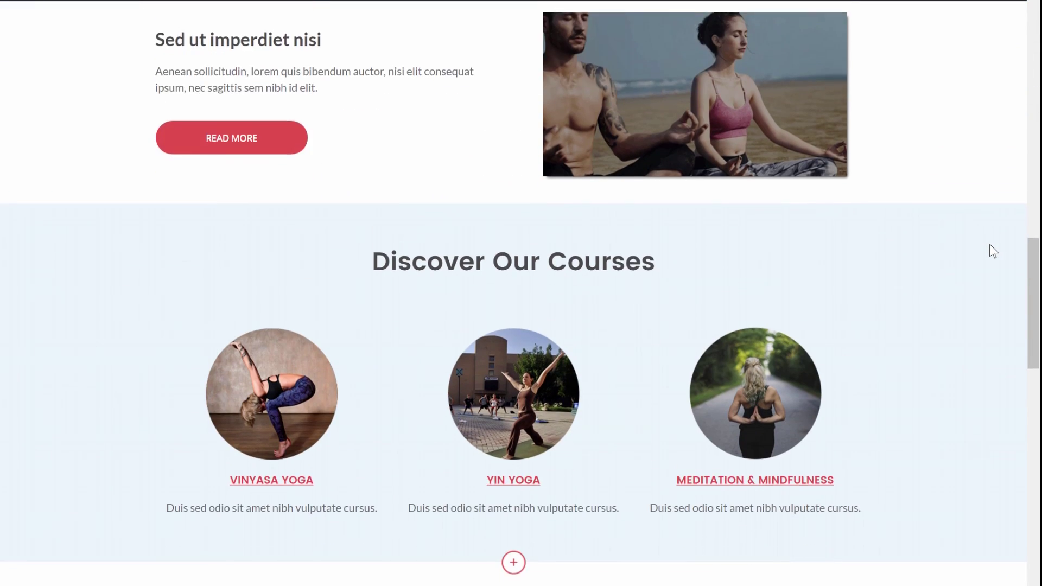
scroll(990, 245, "down", 3)
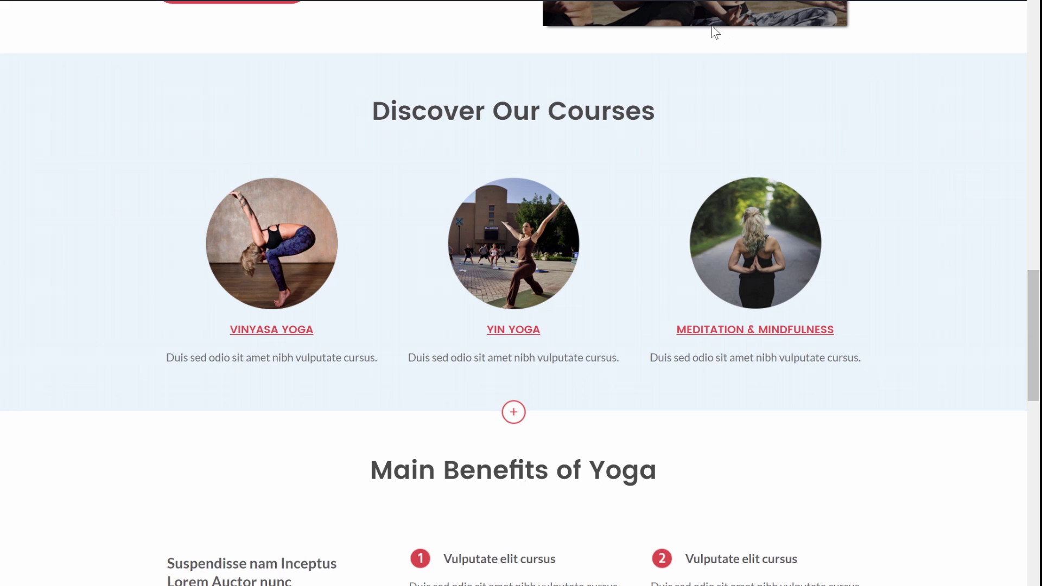
In Thrive Leads, open the design of the "3 choices" lightbox form in the Self Segment lead group.
mouse_move(60, 5)
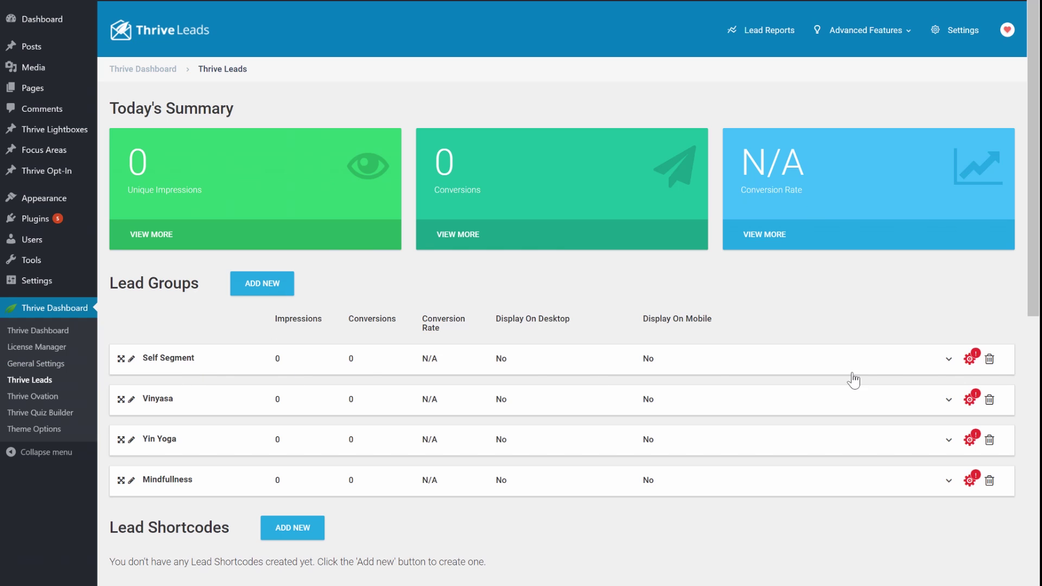
left_click(949, 360)
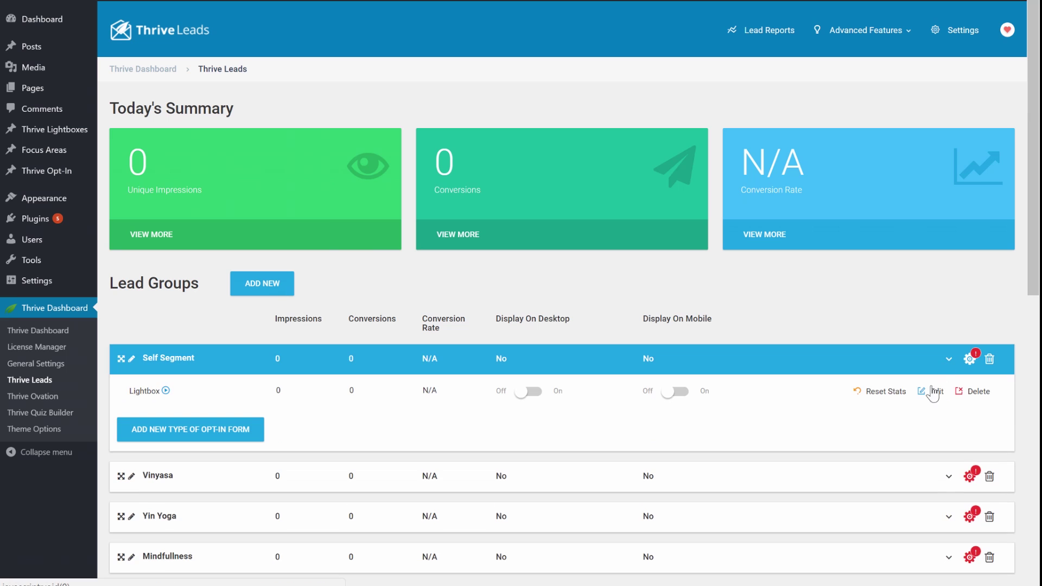
left_click(931, 391)
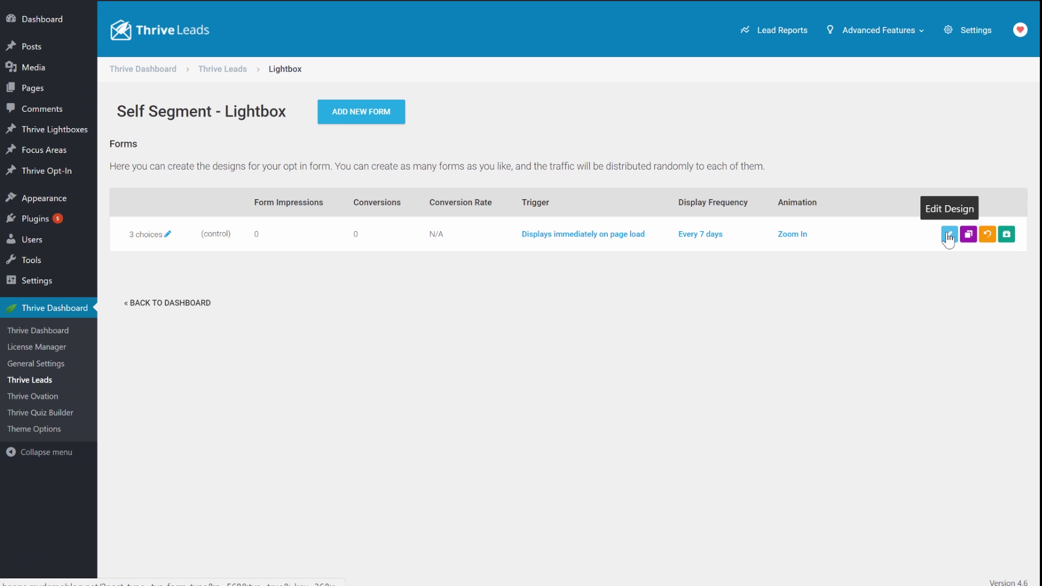
left_click(883, 298)
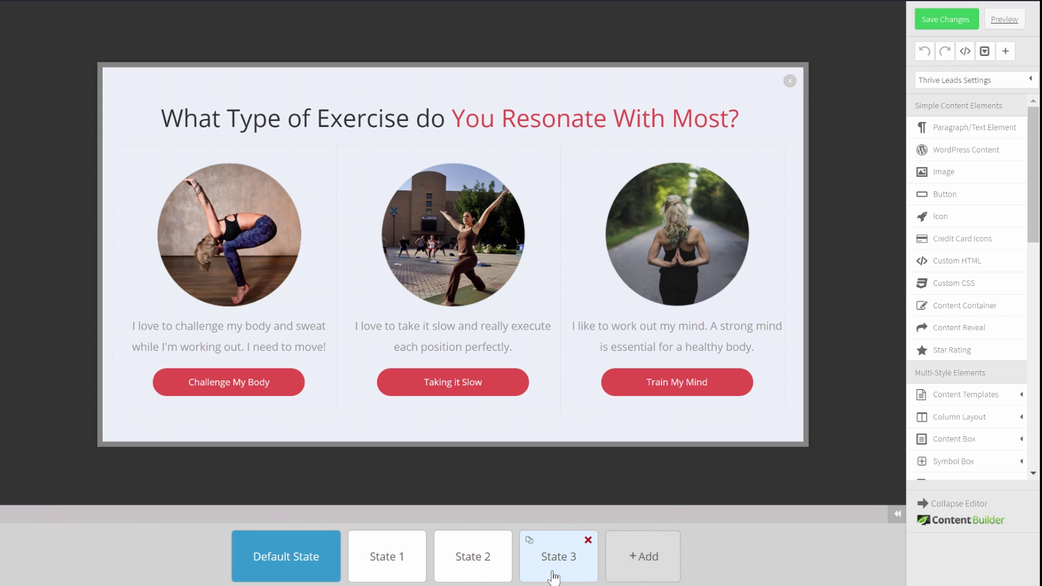
Review the lightbox designs in State 1, State 2 and State 3, and return to the Default State.
left_click(400, 576)
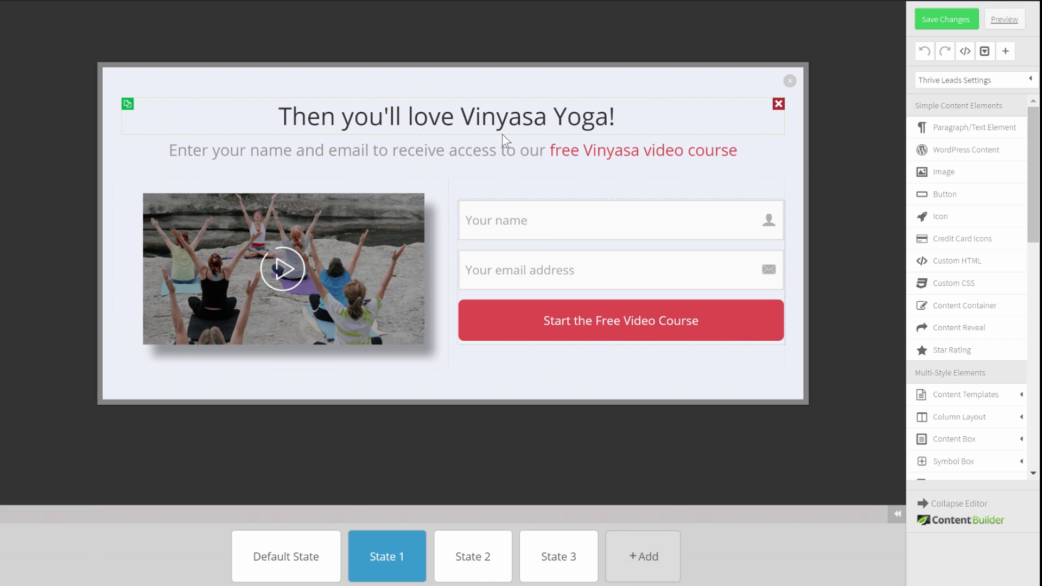
left_click(451, 567)
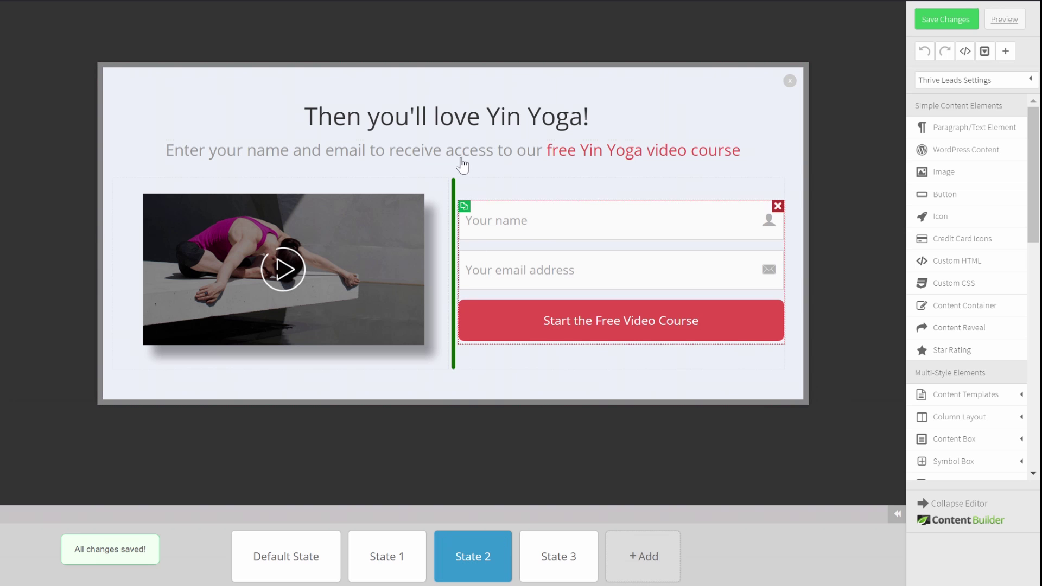
left_click(558, 573)
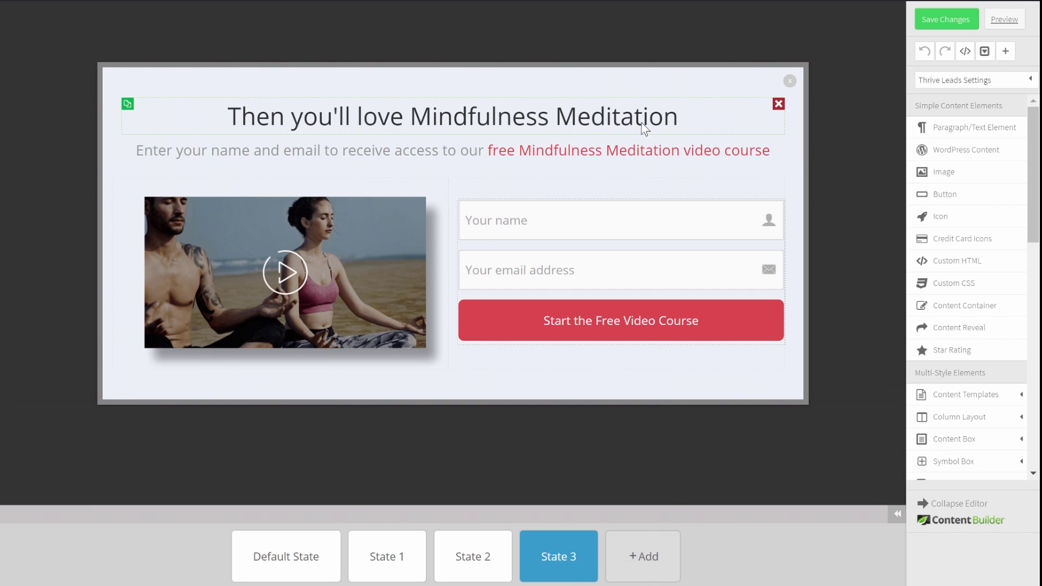
left_click(310, 577)
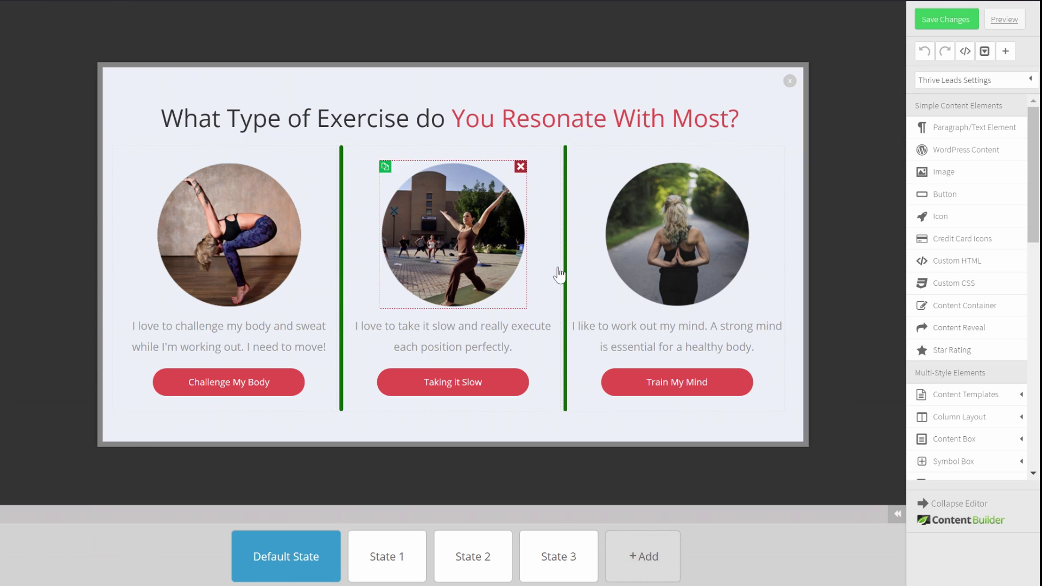
Start a new event on the Challenge My Body button with Click as the trigger.
left_click(223, 385)
left_click(248, 394)
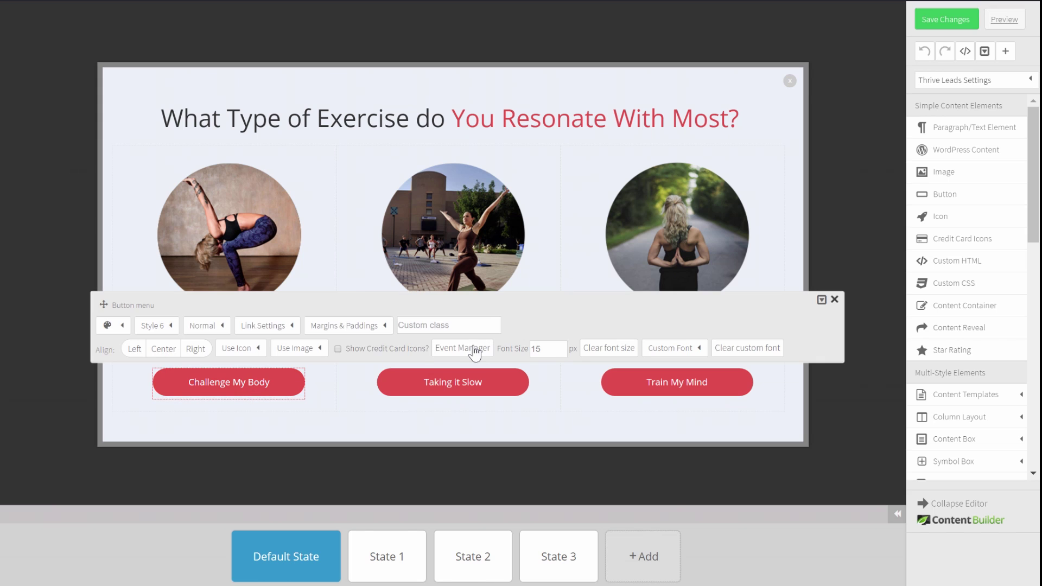
left_click(470, 350)
left_click(553, 358)
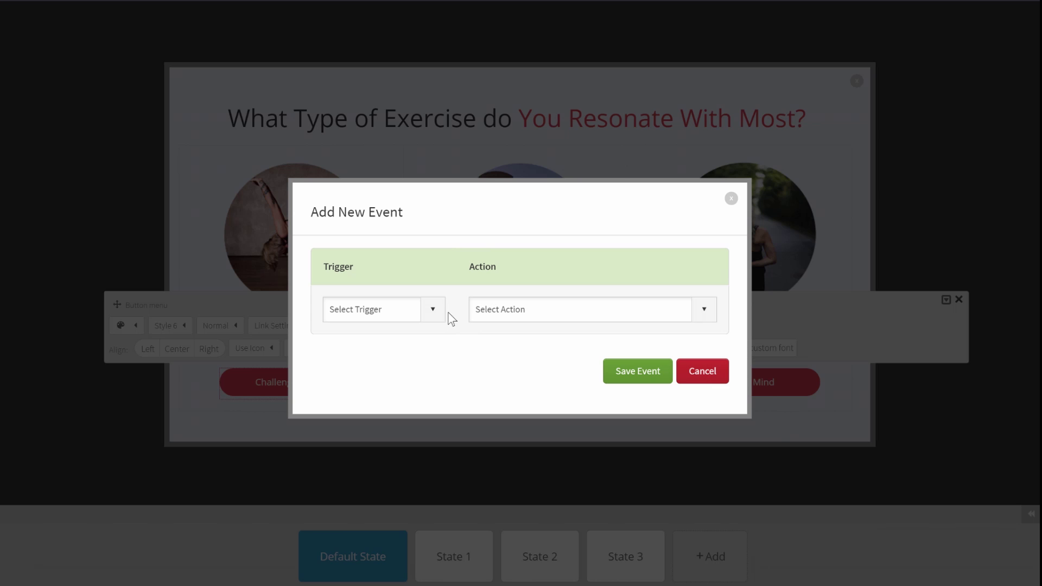
left_click(433, 317)
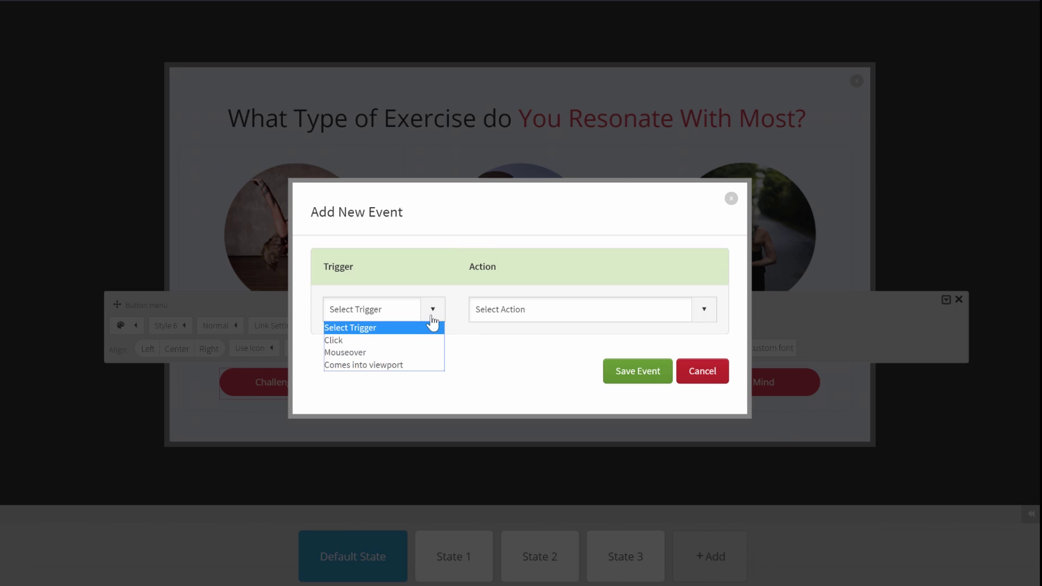
left_click(407, 340)
Set the event's action to Switch state with State 1 displayed, and save the event.
left_click(703, 310)
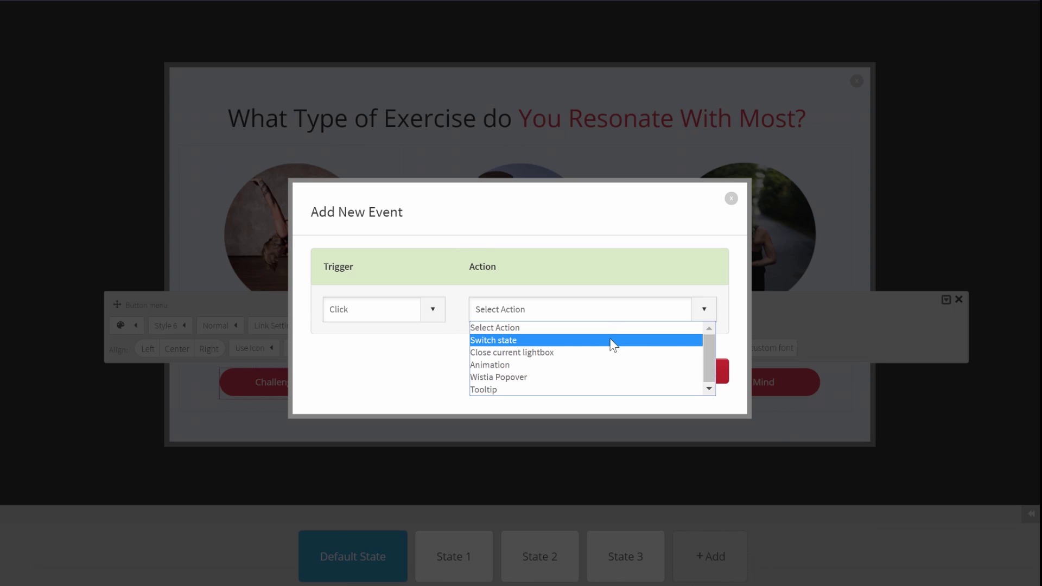
left_click(608, 340)
left_click(606, 358)
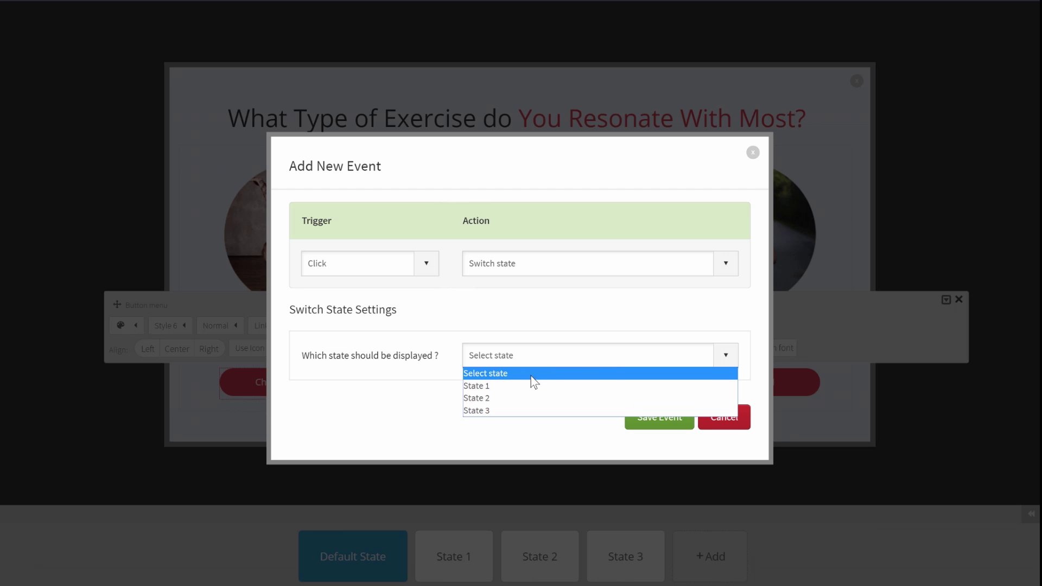
left_click(520, 386)
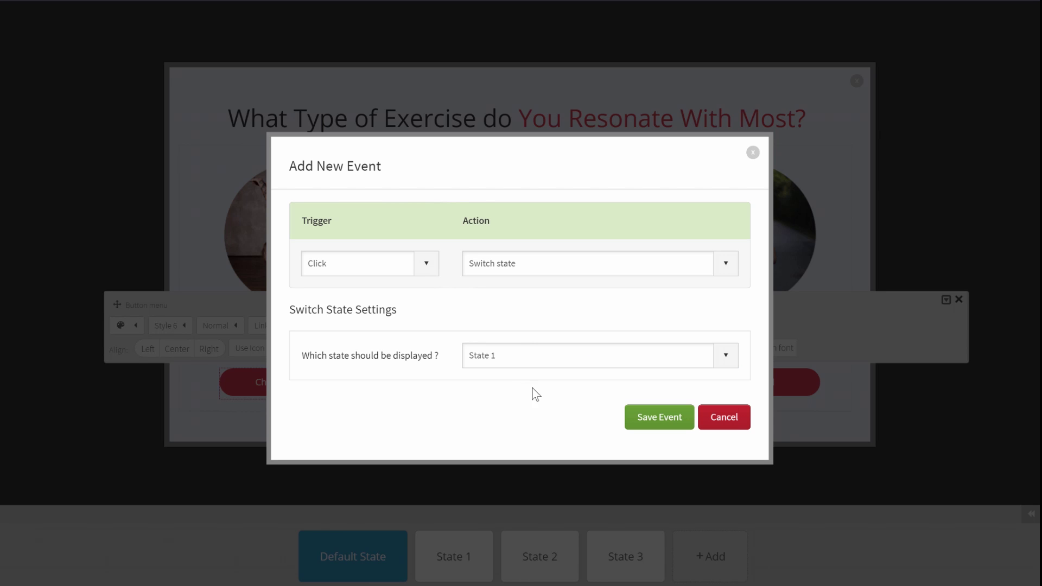
left_click(653, 422)
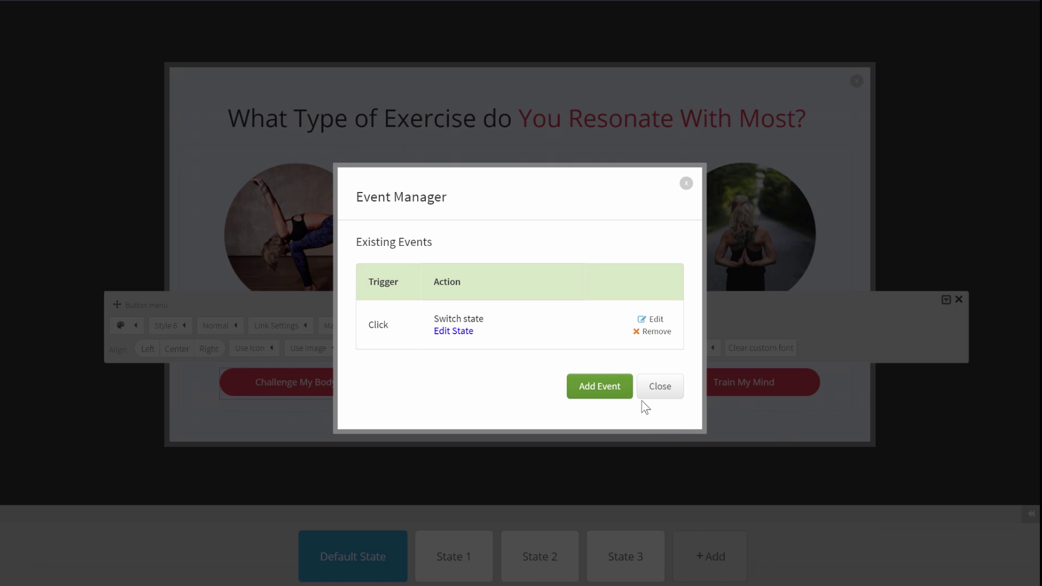
left_click(659, 386)
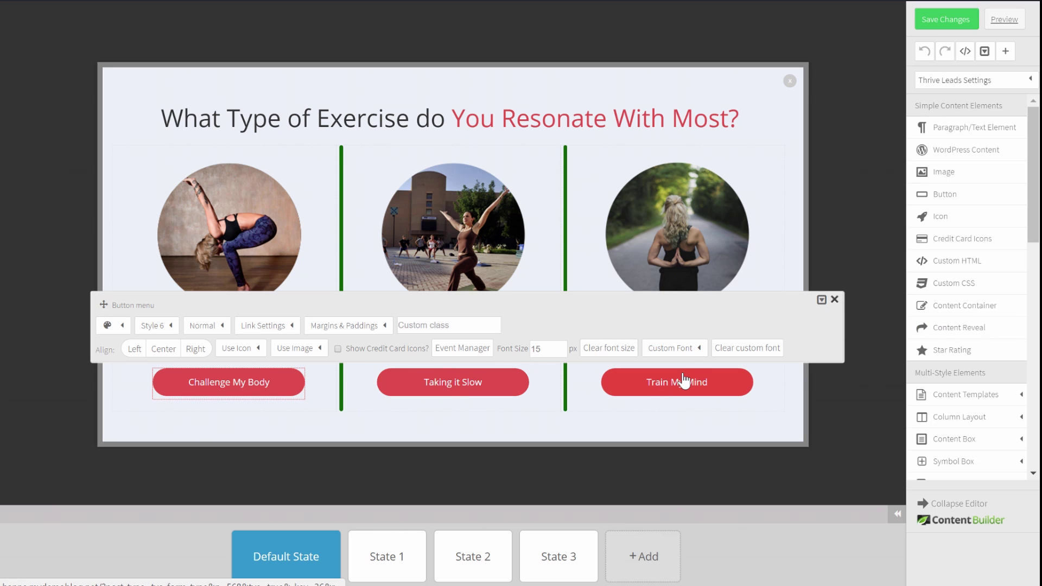
left_click(431, 404)
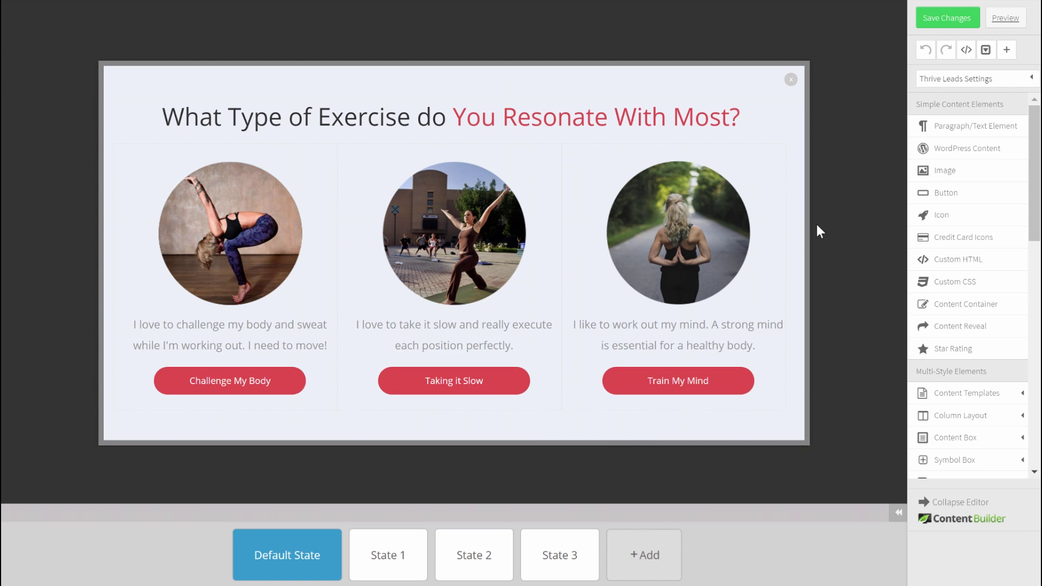
Preview the lightbox and try out the Taking it Slow choice.
left_click(988, 25)
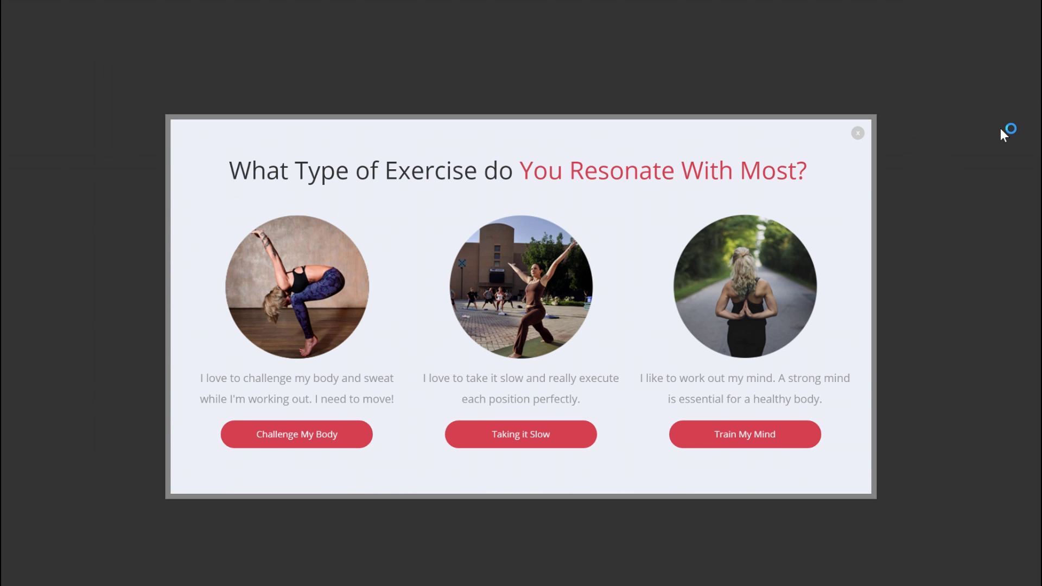
left_click(545, 438)
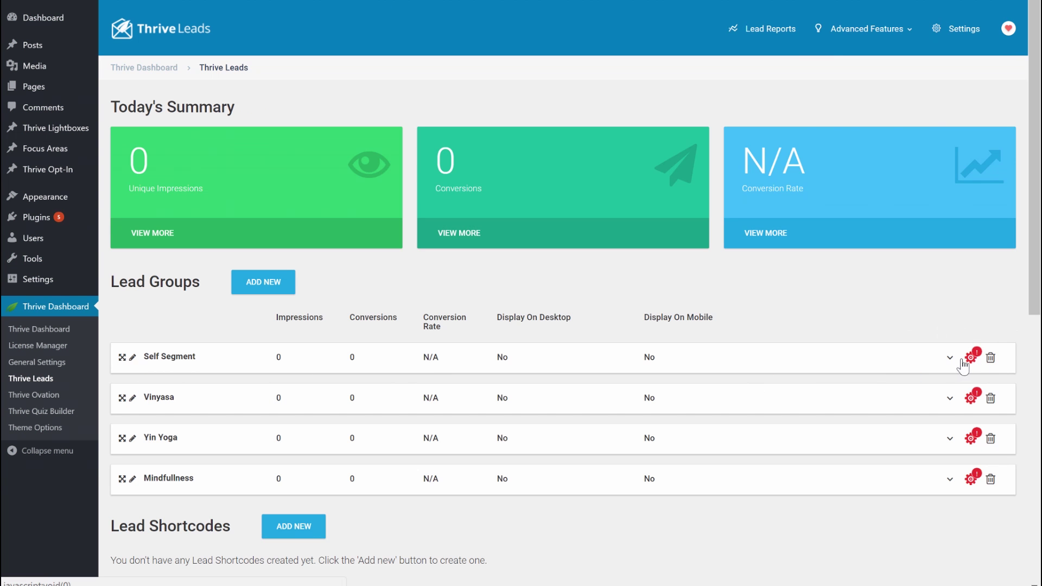
Set the Self Segment lead group to display on All Posts and All Pages, and save its display settings.
left_click(970, 362)
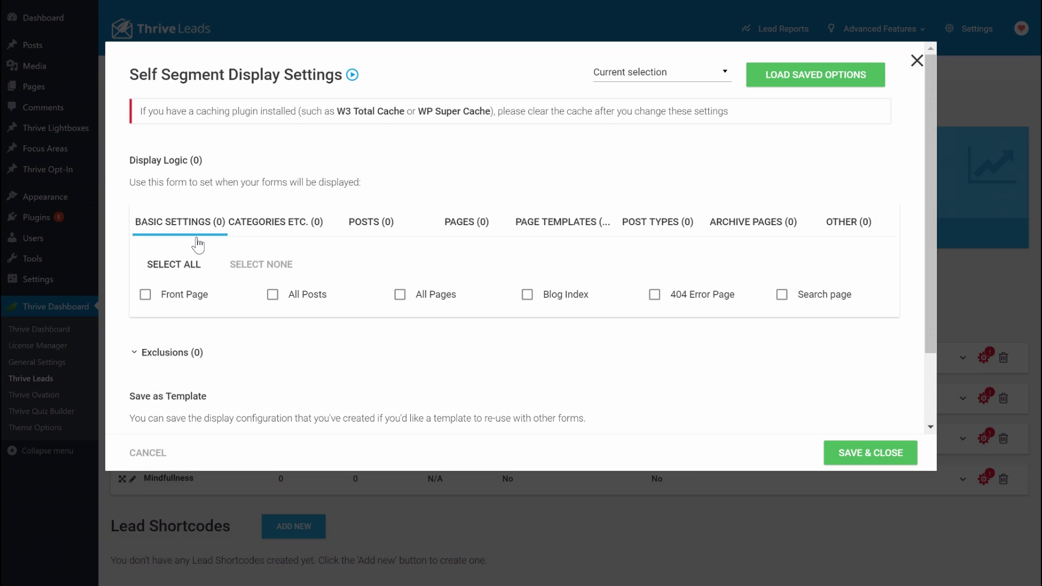
left_click(274, 299)
left_click(399, 304)
scroll(705, 379, "down", 2)
left_click(874, 454)
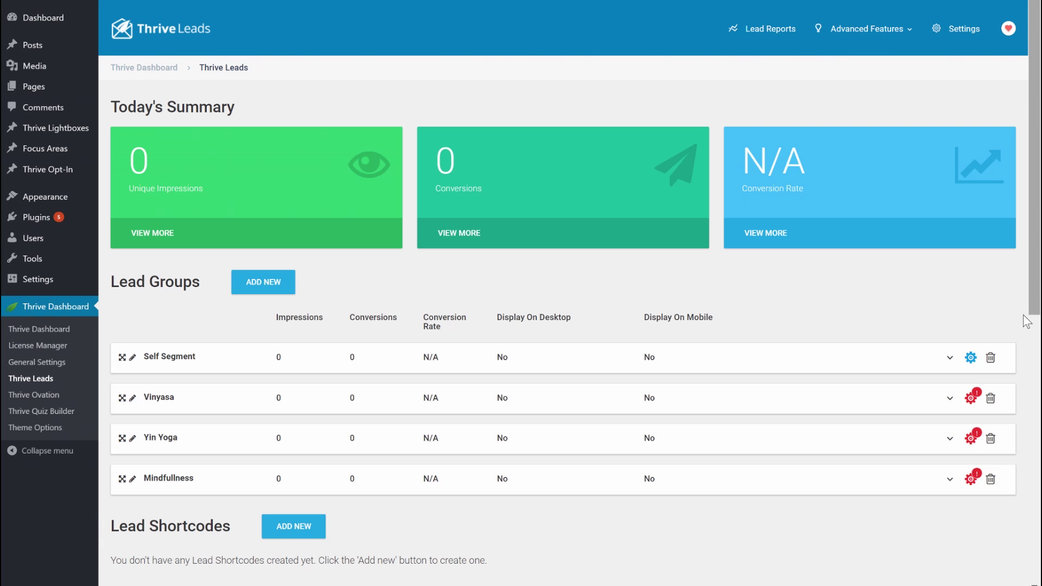
Turn on desktop display for the Self Segment group's lightbox.
left_click(950, 359)
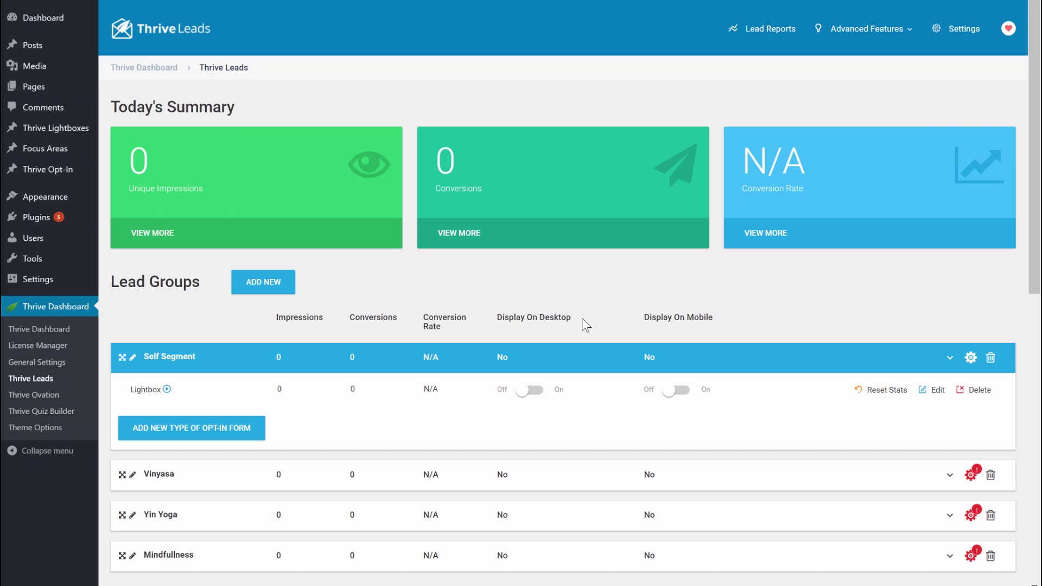
left_click(538, 397)
Test the lightbox on the Vinyasa Yoga blog post with the Train My Mind choice, and dismiss it.
scroll(736, 330, "down", 3)
scroll(736, 331, "up", 3)
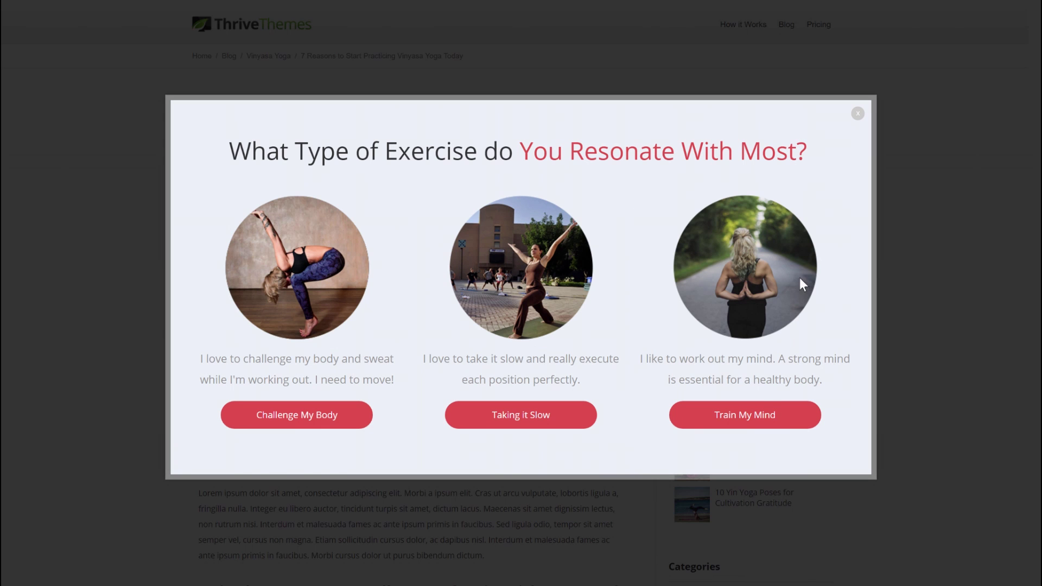
left_click(760, 418)
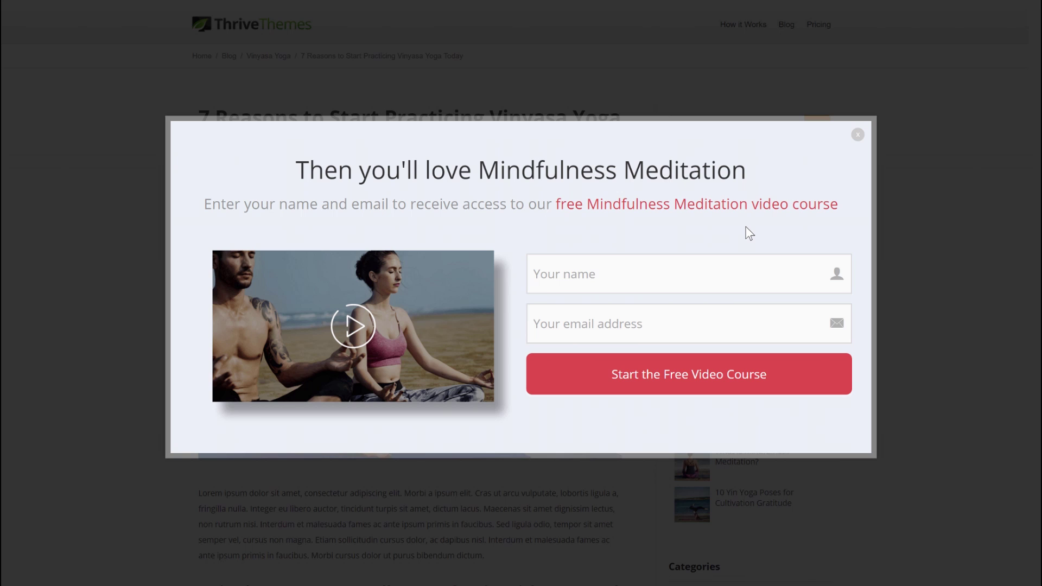
left_click(858, 135)
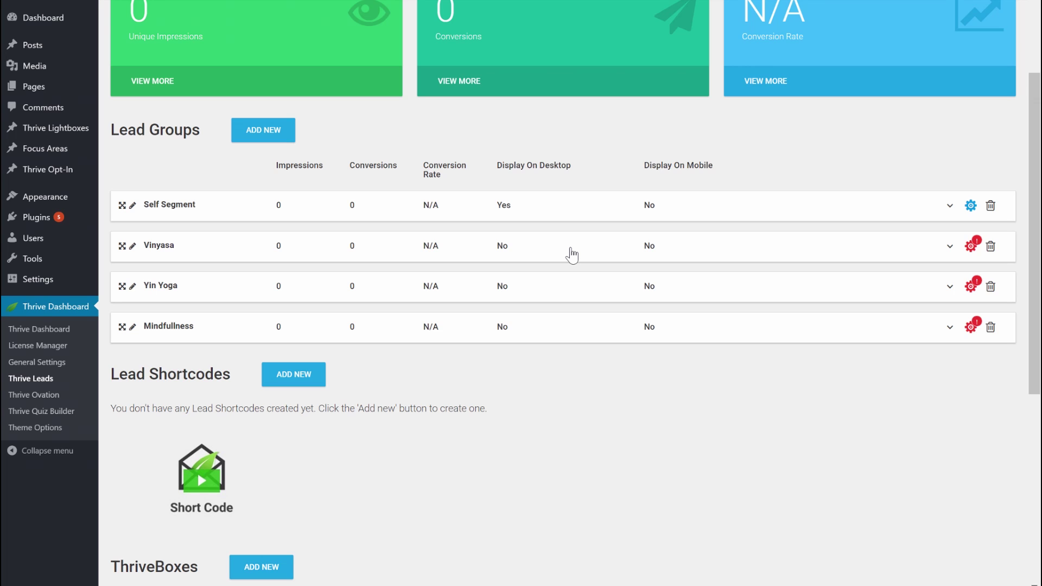
View the design of the Vinyasa group's Post Footer form and return to the lead groups overview.
left_click(949, 247)
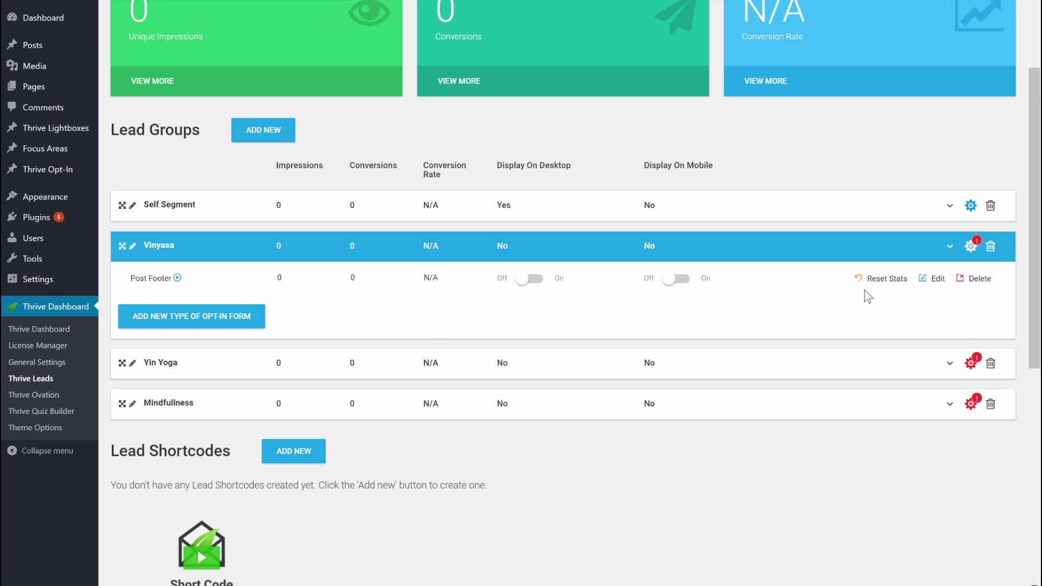
left_click(932, 279)
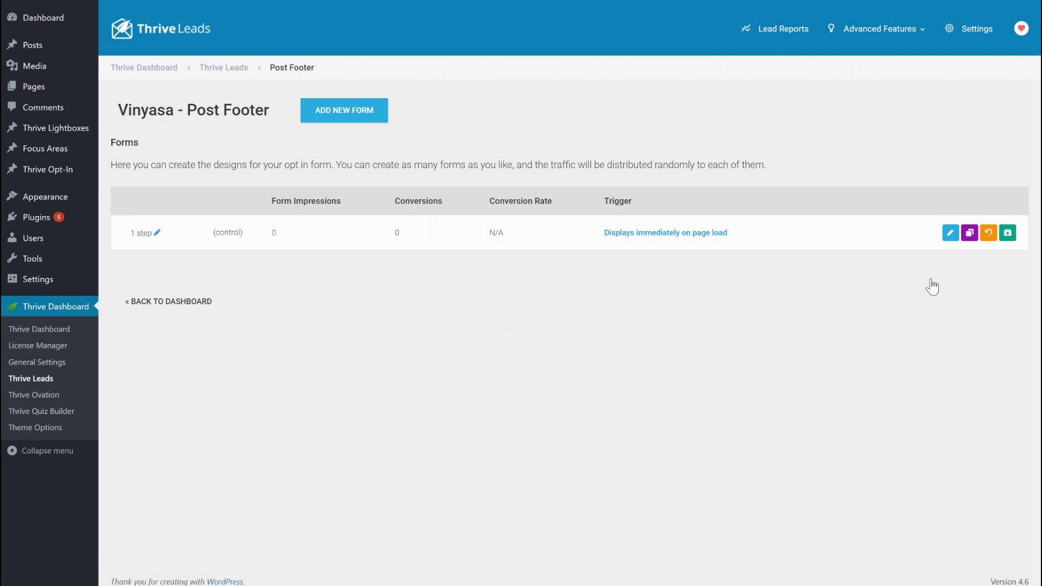
left_click(950, 232)
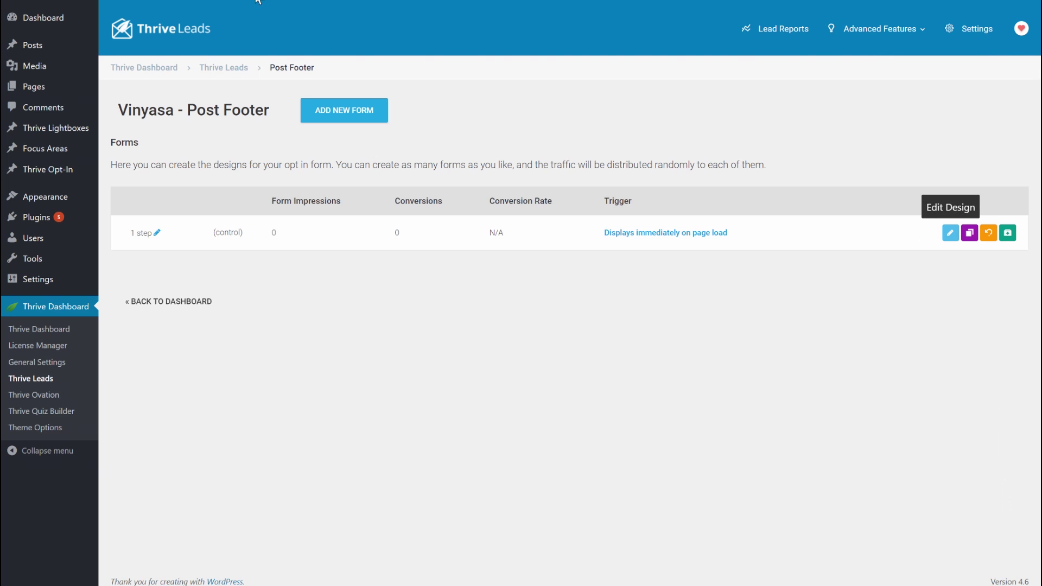
left_click(382, 101)
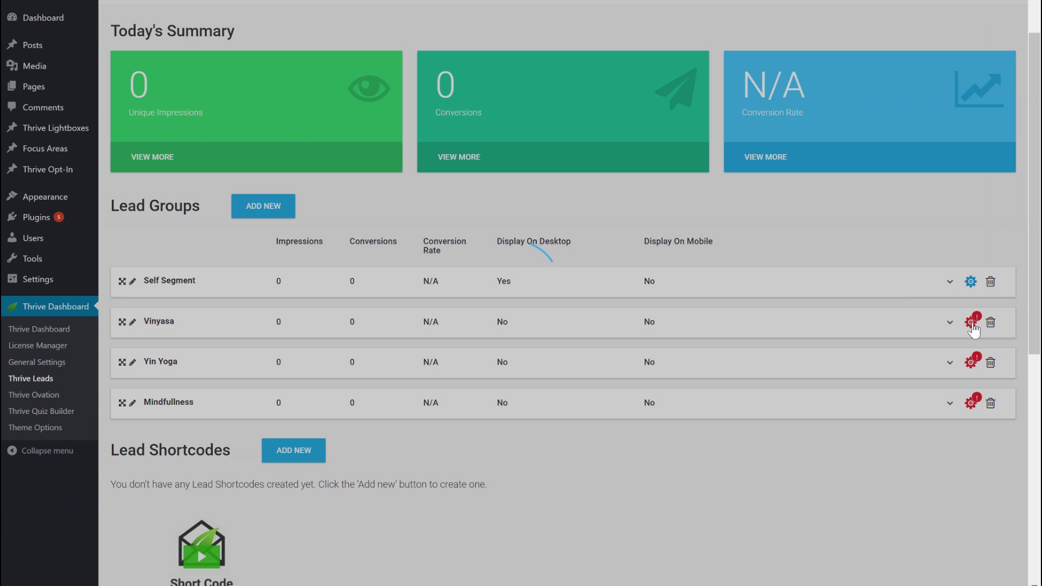
Set the Vinyasa lead group to display on the Vinyasa Yoga category, and save its display settings.
left_click(970, 322)
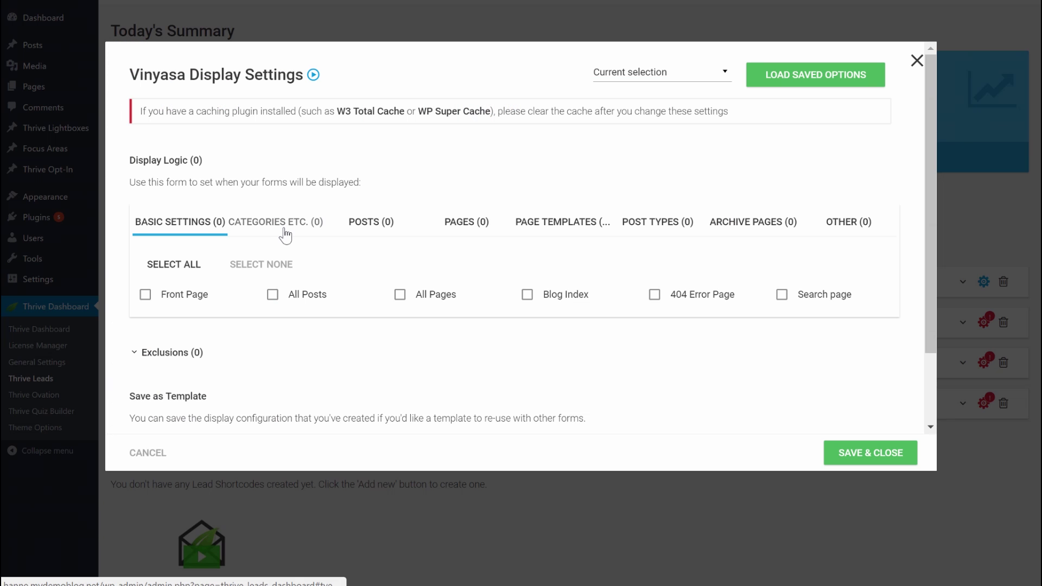
left_click(280, 228)
scroll(523, 177, "down", 1)
scroll(523, 176, "down", 1)
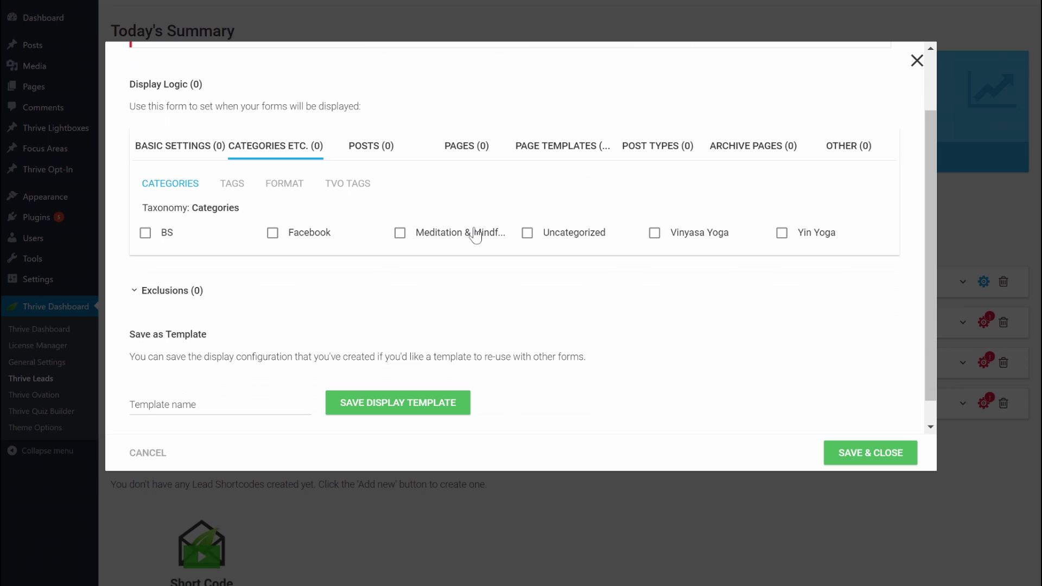
left_click(654, 238)
left_click_drag(930, 230, 932, 269)
left_click(866, 459)
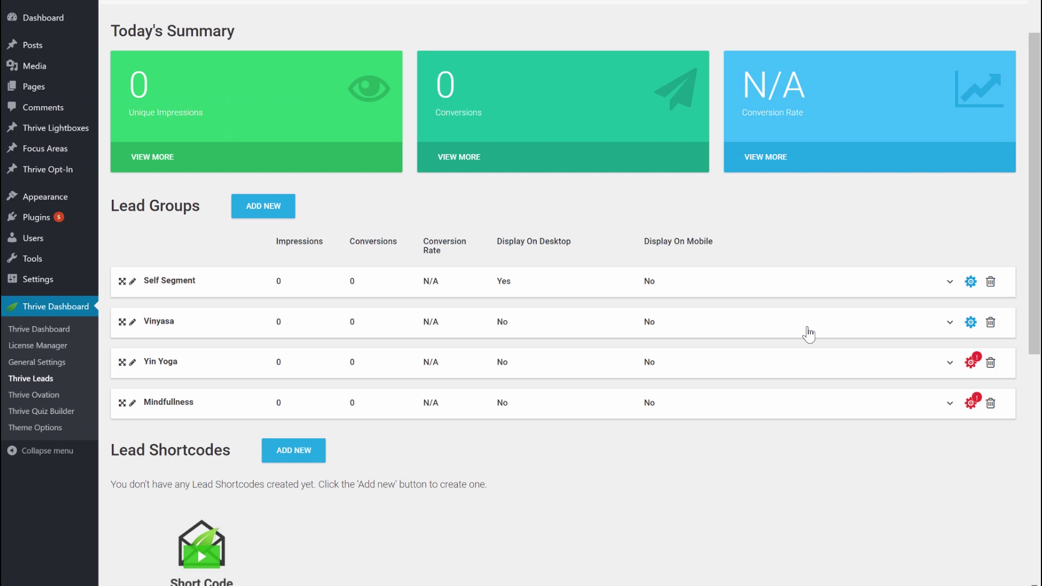
Review the category and tag targeting in the Vinyasa lead group's display settings, and save and close them.
left_click(970, 322)
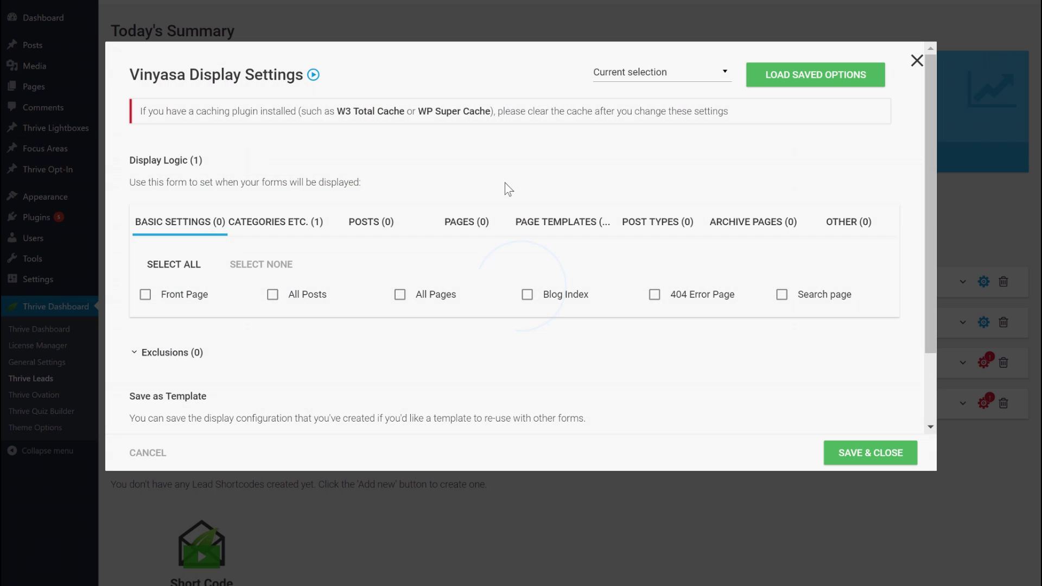
left_click(271, 228)
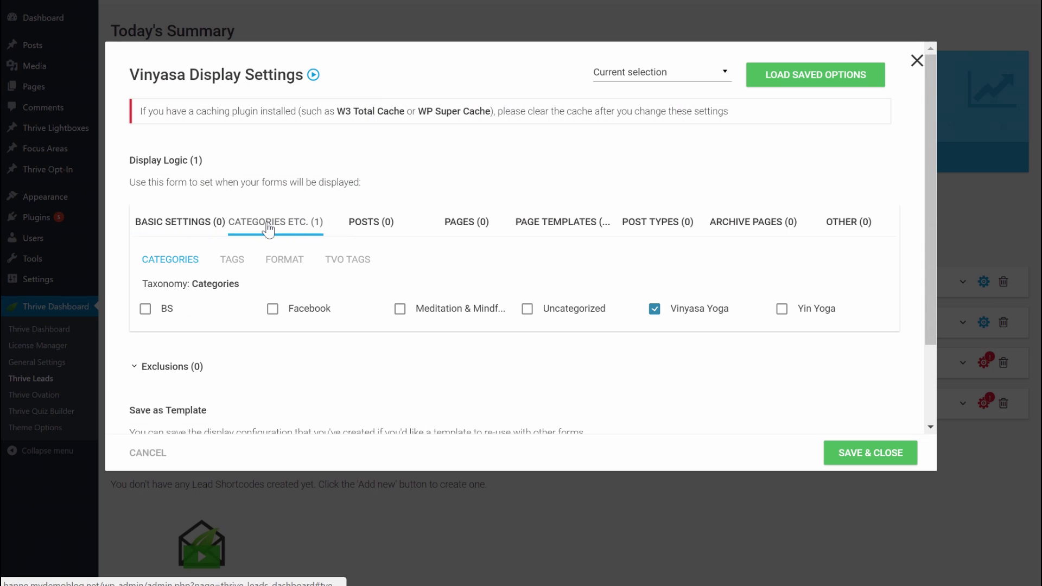
left_click(232, 261)
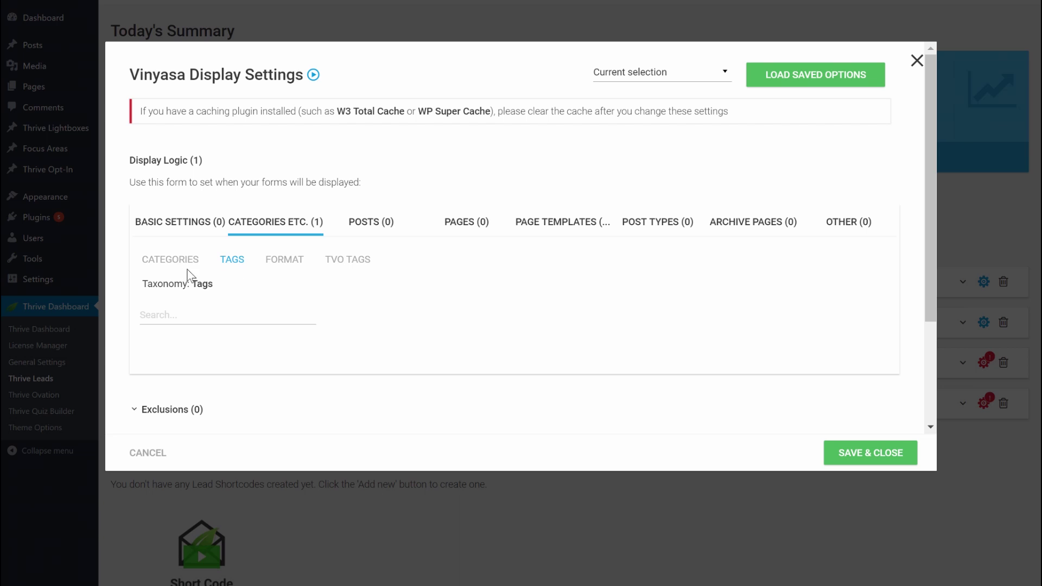
left_click(881, 454)
Turn on desktop display for the Vinyasa group's Post Footer form, and move the group above Self Segment.
left_click(950, 323)
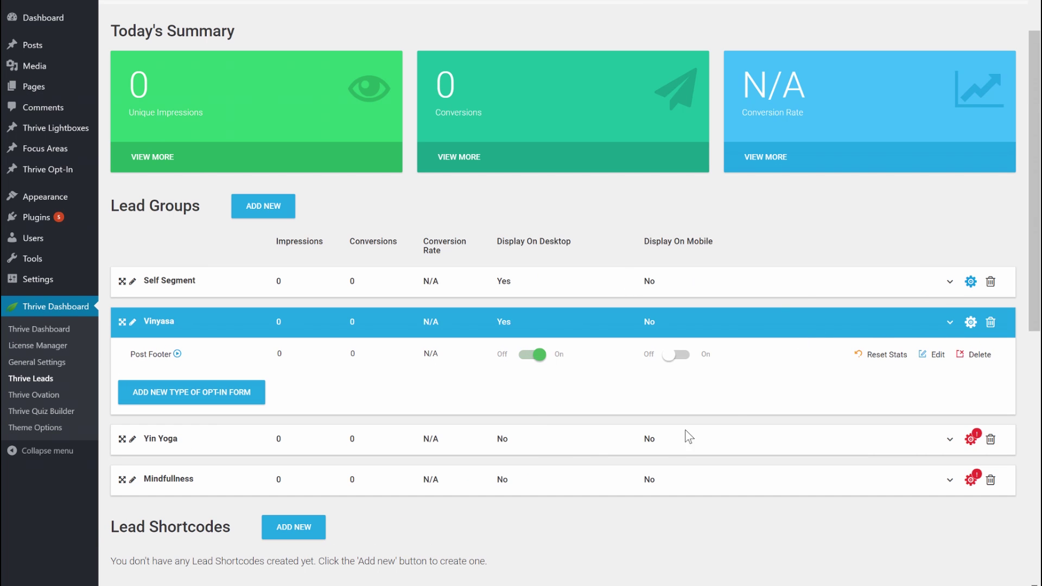
left_click(950, 324)
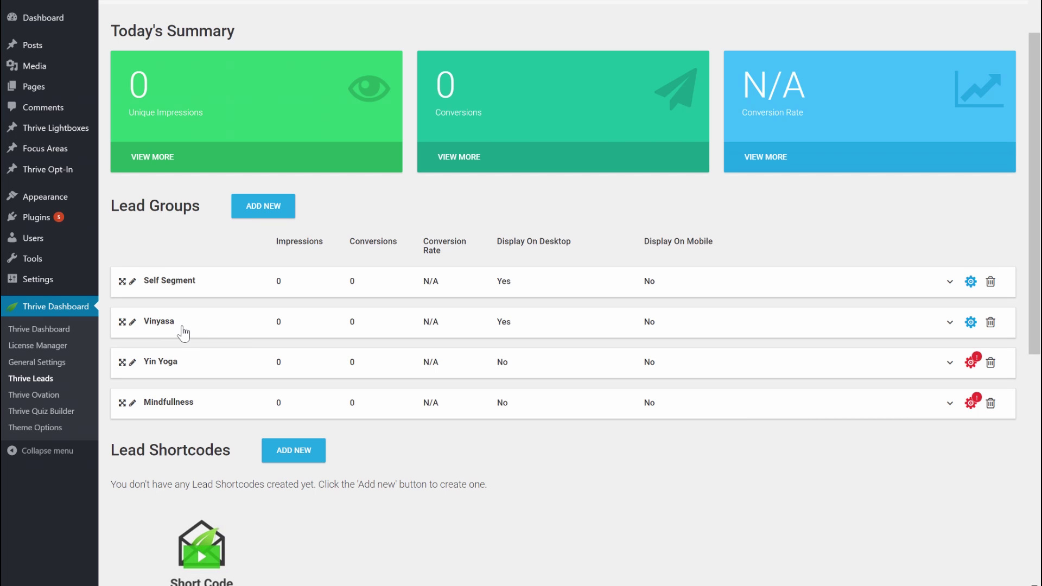
left_click_drag(124, 329, 130, 264)
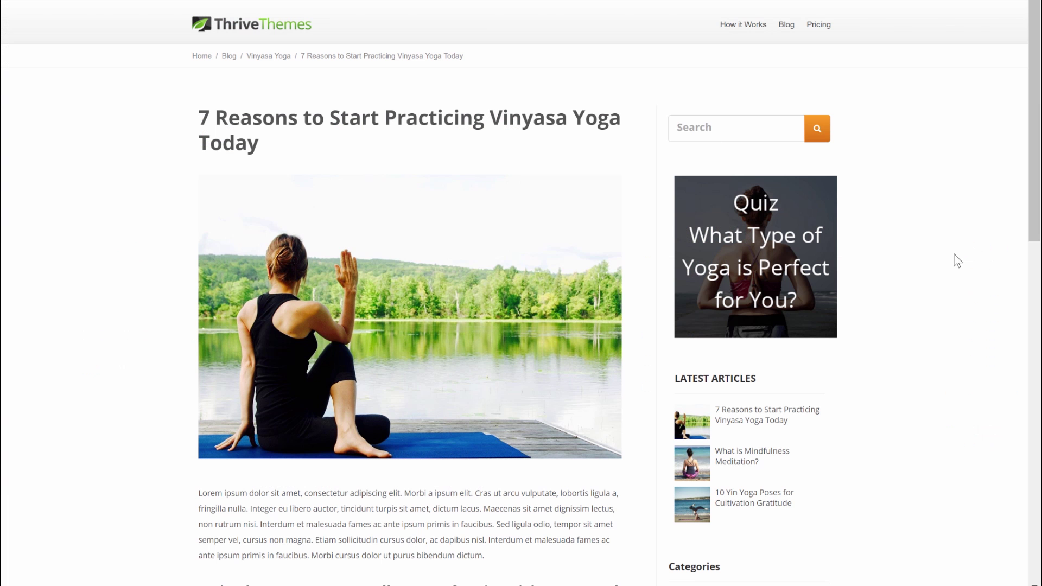
Check the opt-in form at the end of the "7 Reasons to Start Practicing Vinyasa Yoga Today" post.
scroll(953, 255, "down", 3)
scroll(953, 255, "up", 3)
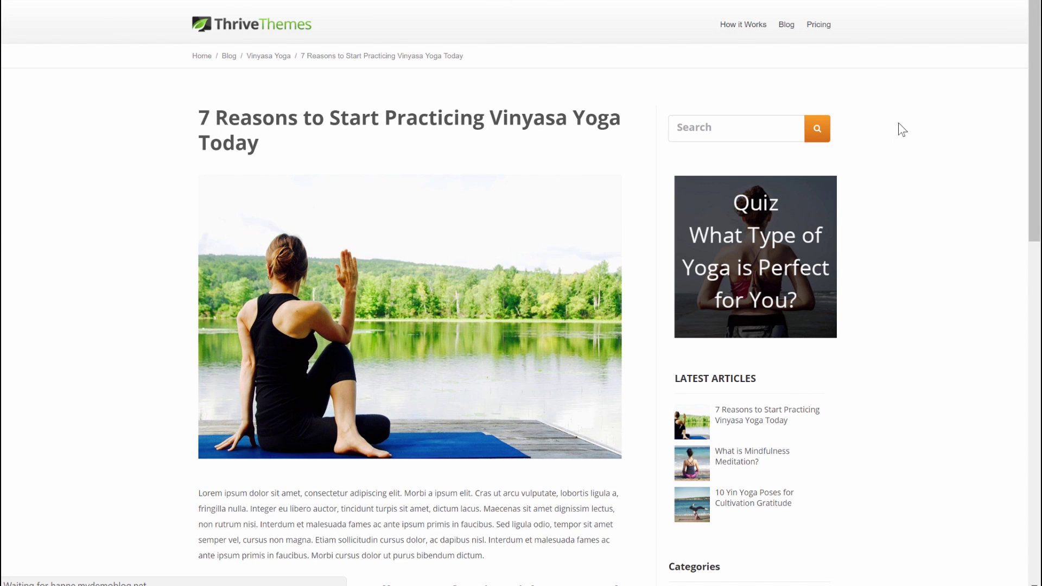
scroll(897, 128, "down", 6)
scroll(900, 128, "down", 10)
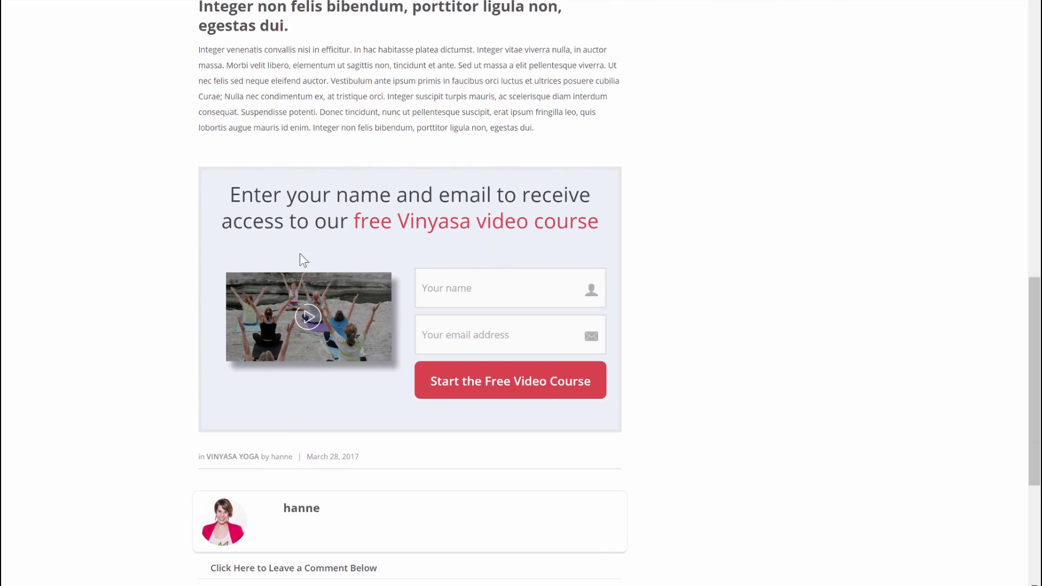
scroll(787, 208, "down", 2)
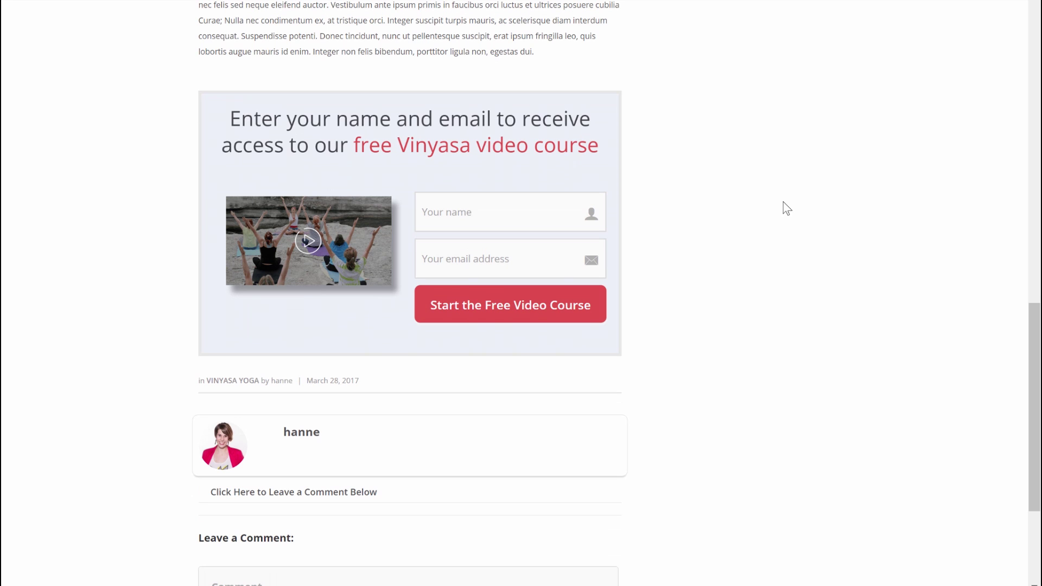
scroll(787, 208, "up", 15)
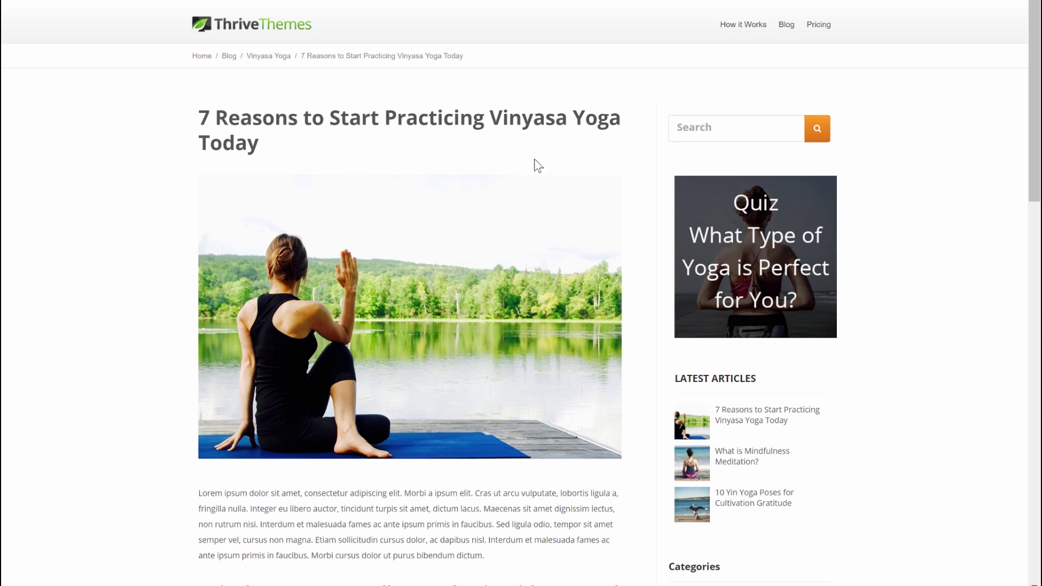
Open the "What is Mindfulness Meditation?" post, dismiss the self-segmentation lightbox, and check the end of the post for an opt-in form.
scroll(544, 162, "down", 2)
scroll(541, 161, "up", 2)
left_click(762, 468)
left_click(754, 461)
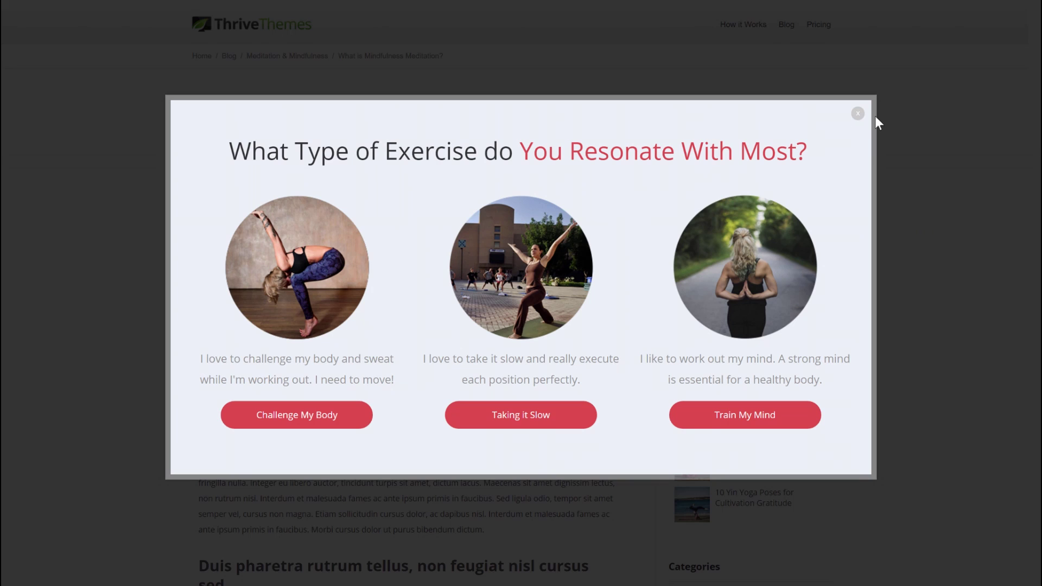
left_click(861, 118)
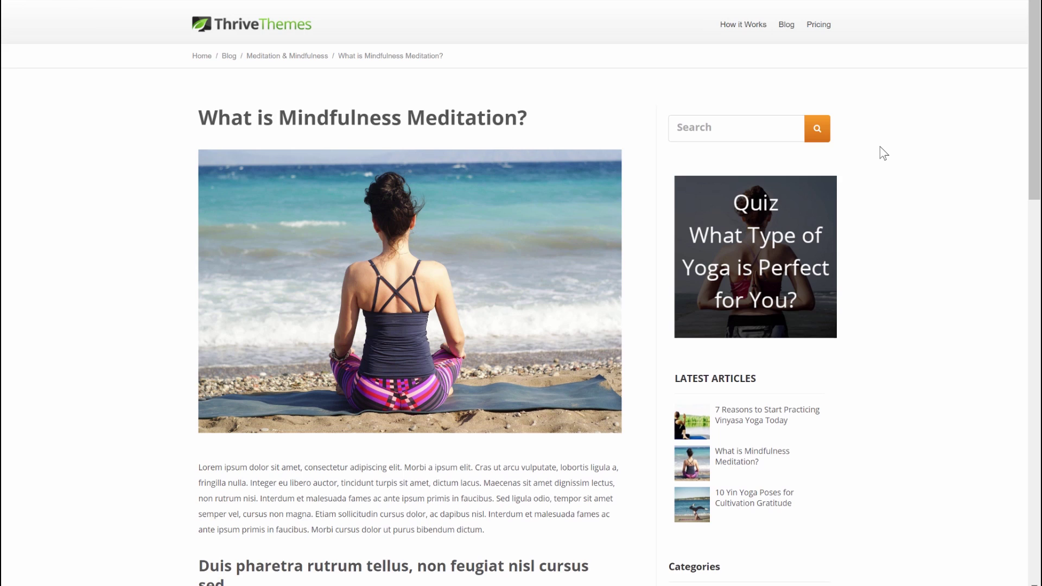
scroll(879, 154, "down", 10)
scroll(881, 154, "down", 6)
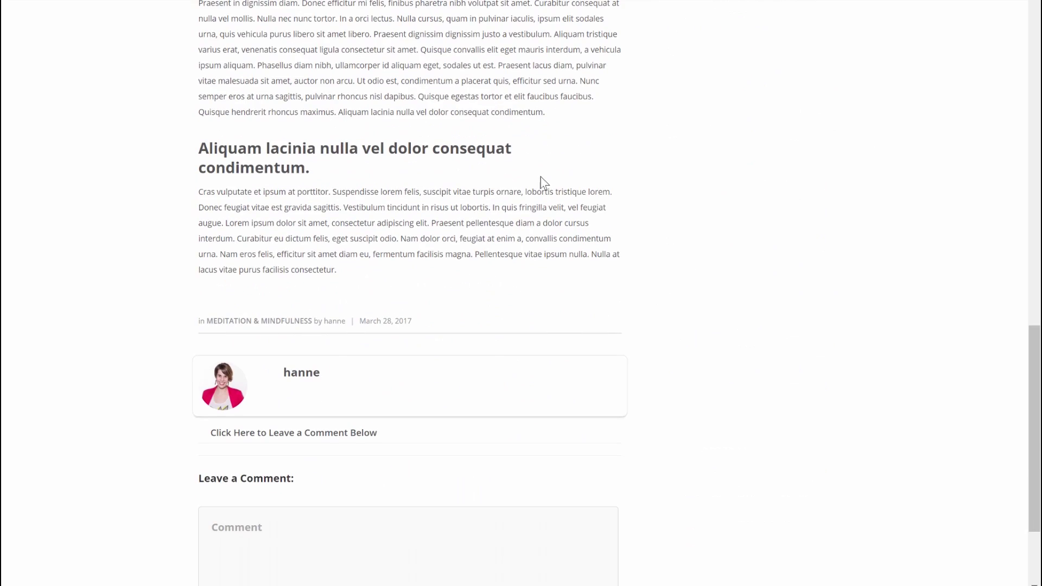
scroll(825, 213, "up", 15)
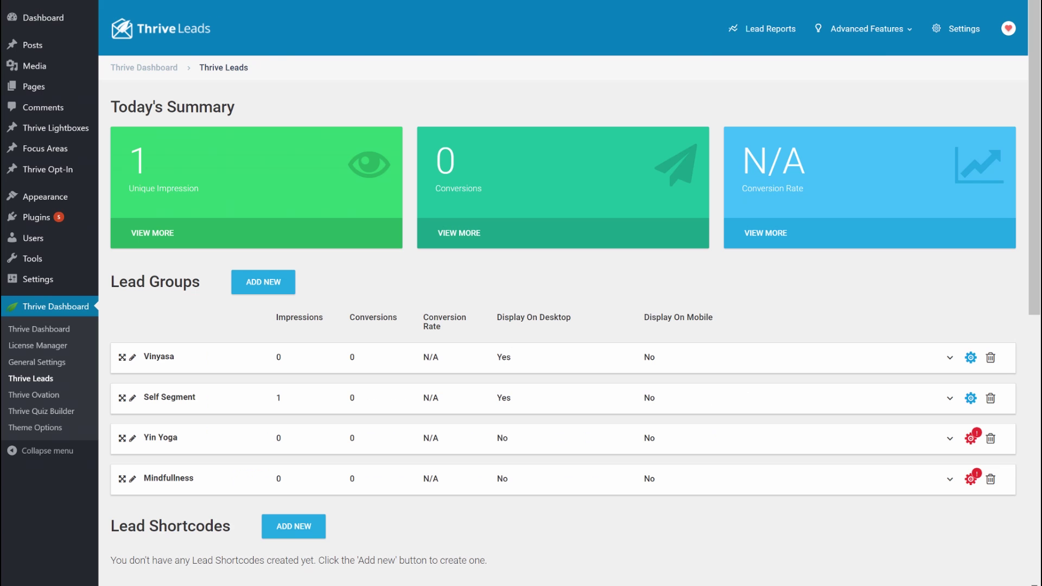
Set the Yin Yoga lead group to display on the Yin Yoga category, and save its display settings.
scroll(530, 173, "down", 1)
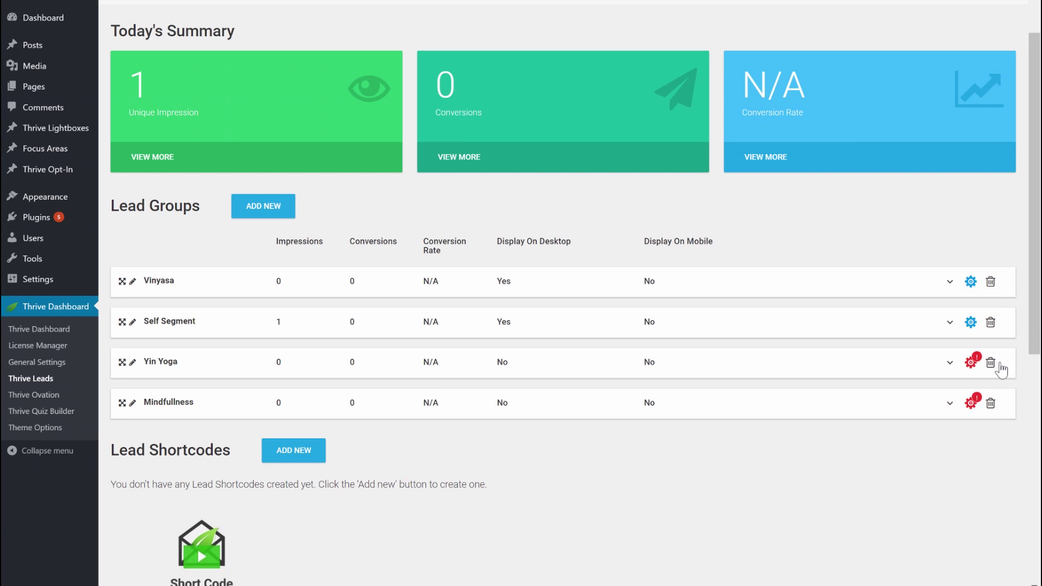
left_click(971, 364)
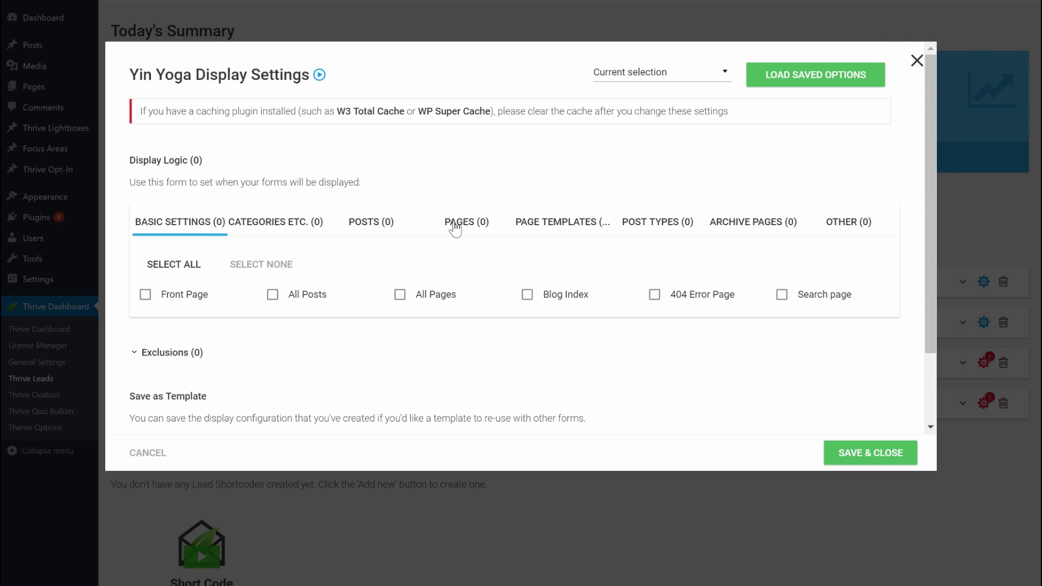
left_click(274, 227)
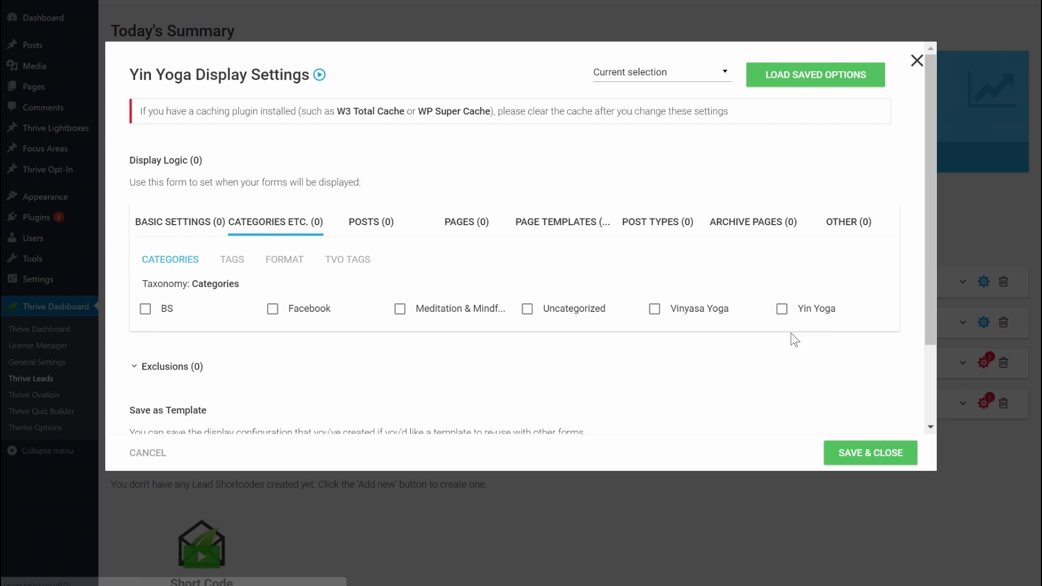
left_click(782, 308)
left_click(867, 453)
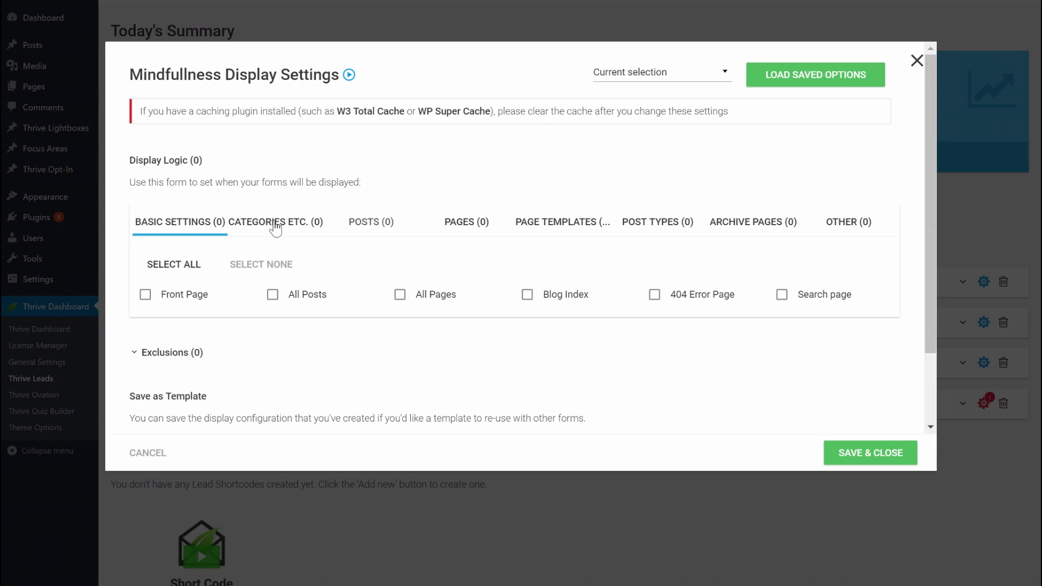
Set the Mindfullness lead group to display on the Meditation & Mindfulness category, and save its display settings.
left_click(275, 228)
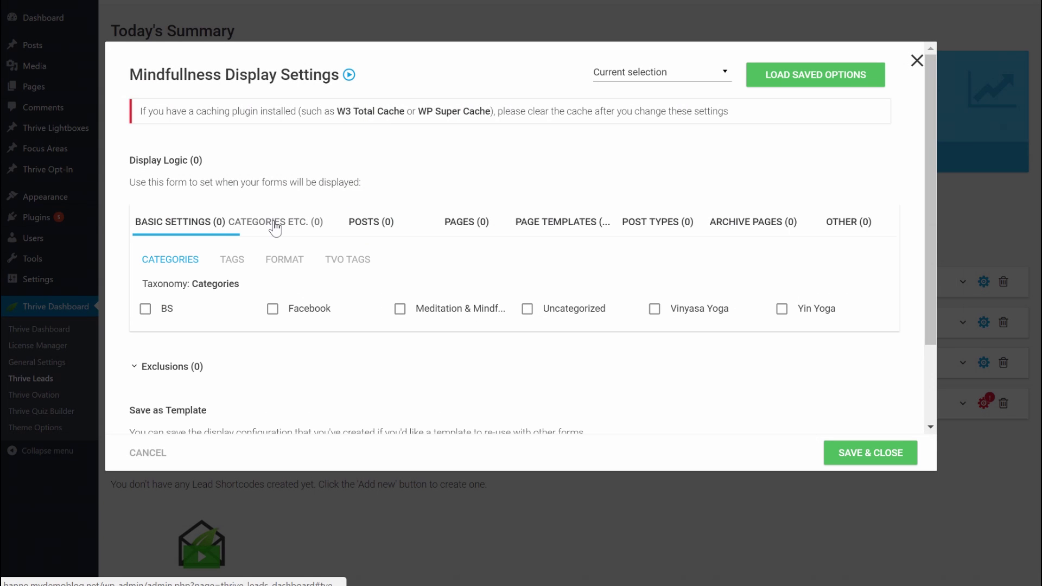
left_click(400, 309)
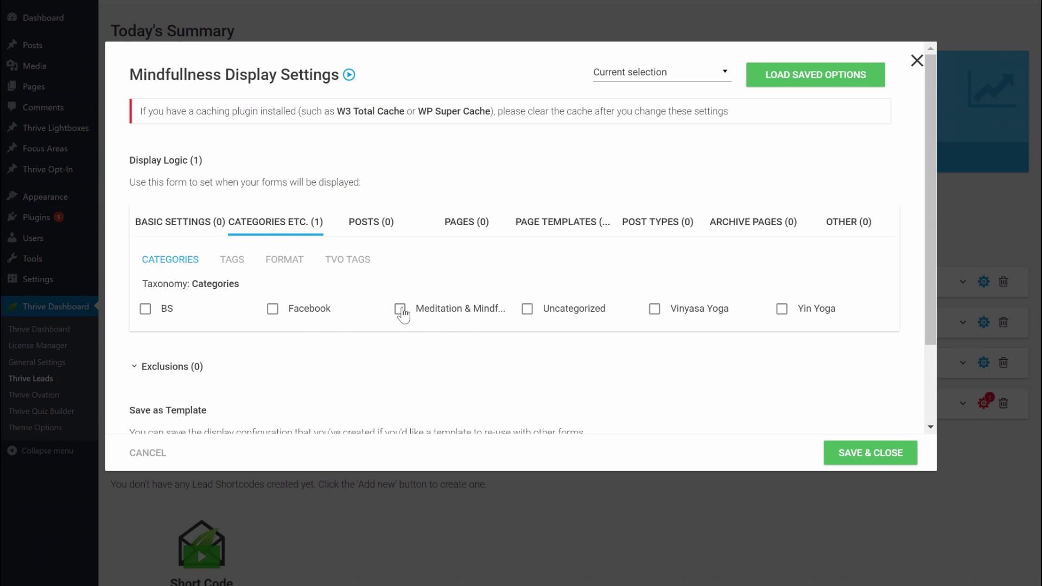
left_click(877, 454)
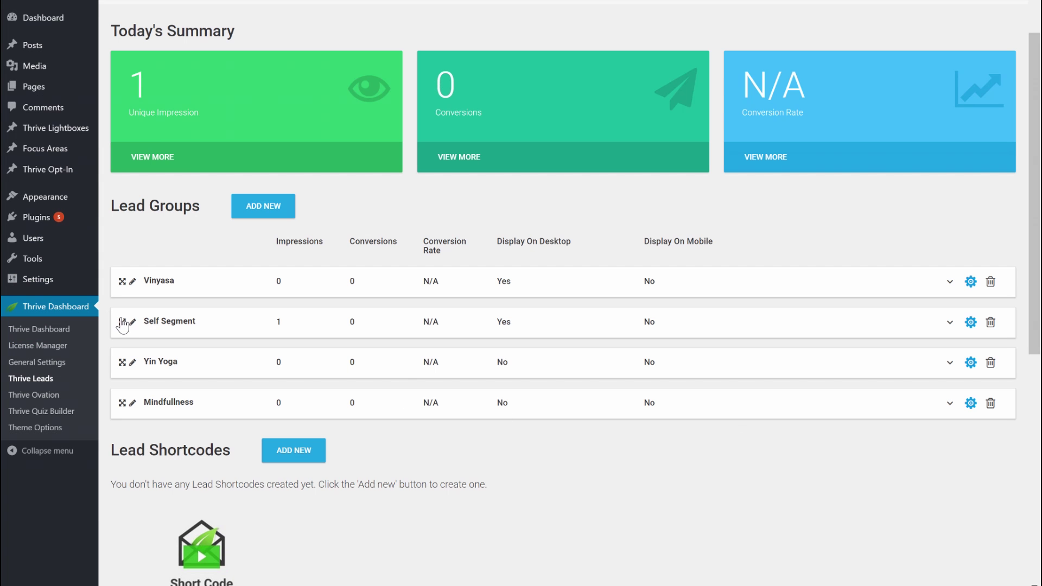
Move the Self Segment group below Mindfullness, and turn on desktop display for the Yin Yoga group's Post Footer form.
left_click_drag(123, 328, 128, 407)
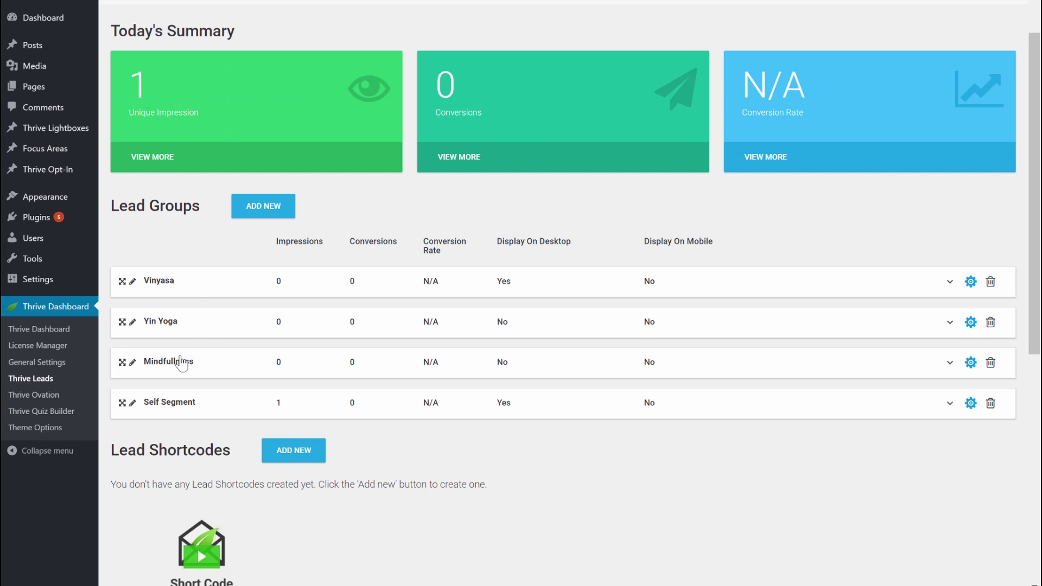
left_click(505, 322)
left_click(531, 355)
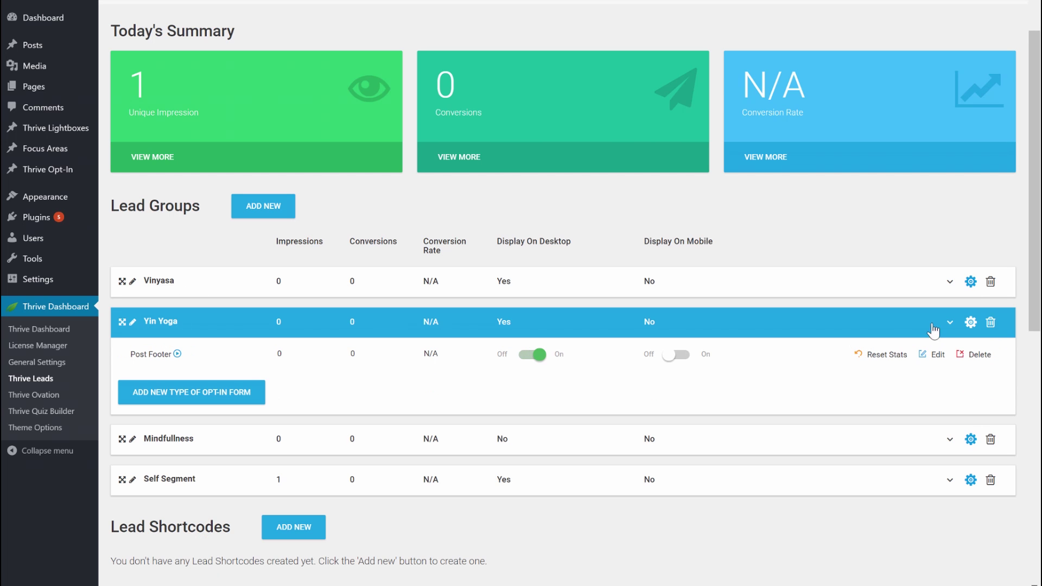
left_click(950, 324)
Turn on desktop display for the Mindfullness group's Post Footer form.
left_click(950, 362)
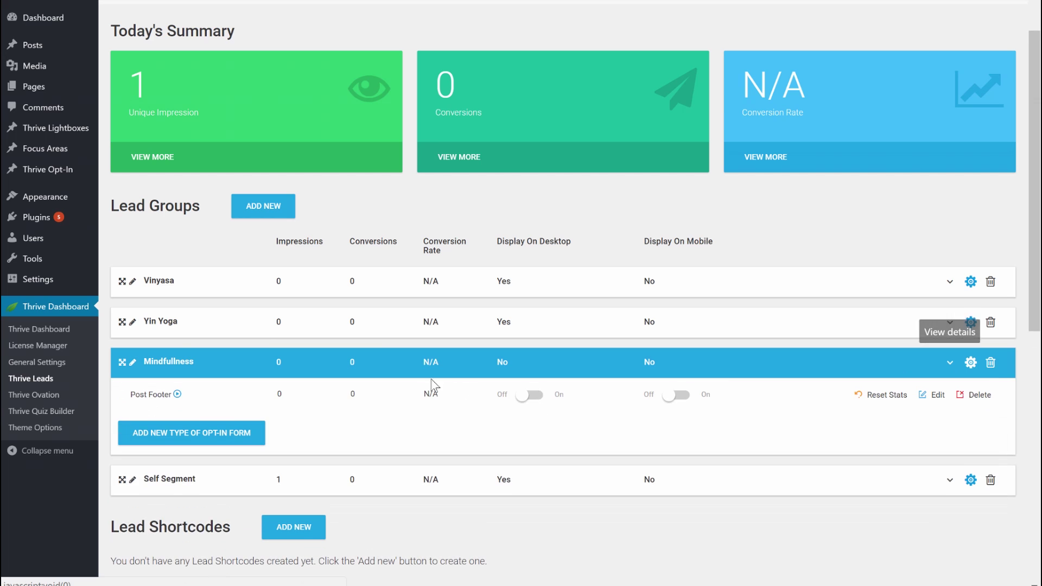
left_click(540, 398)
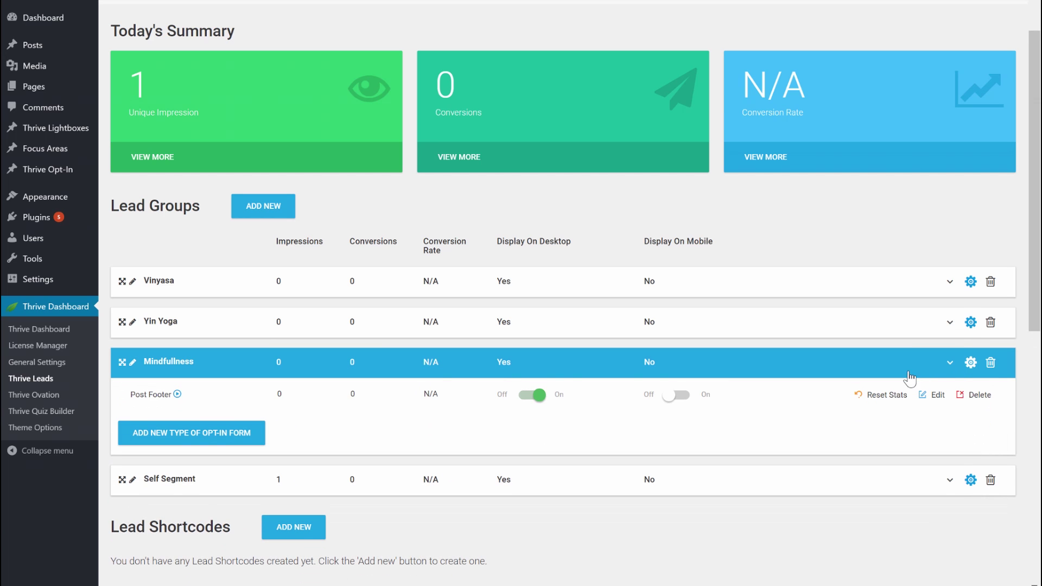
left_click(949, 363)
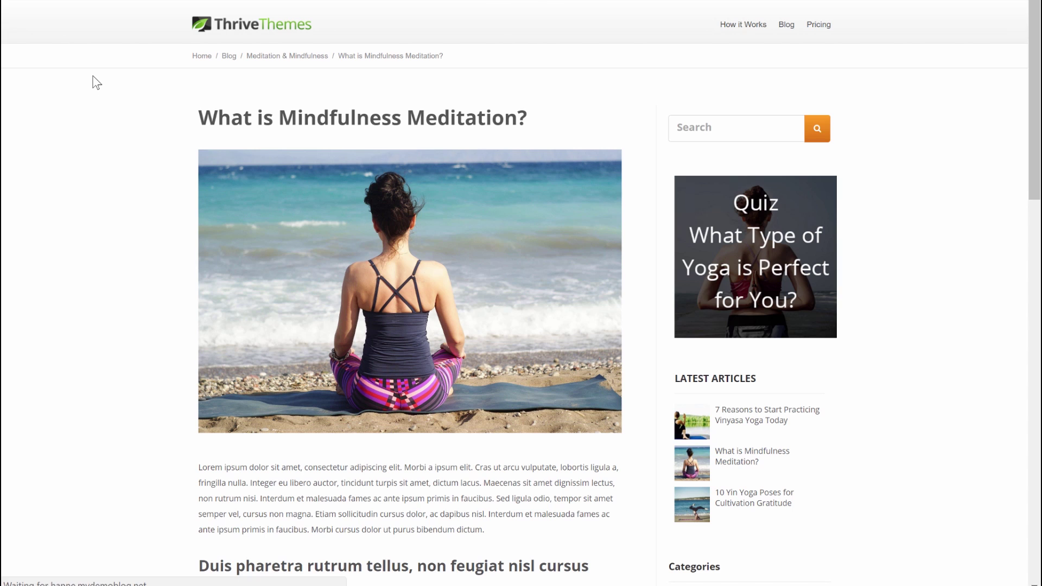
Check the opt-in form at the end of the reloaded "What is Mindfulness Meditation?" post.
scroll(96, 83, "down", 15)
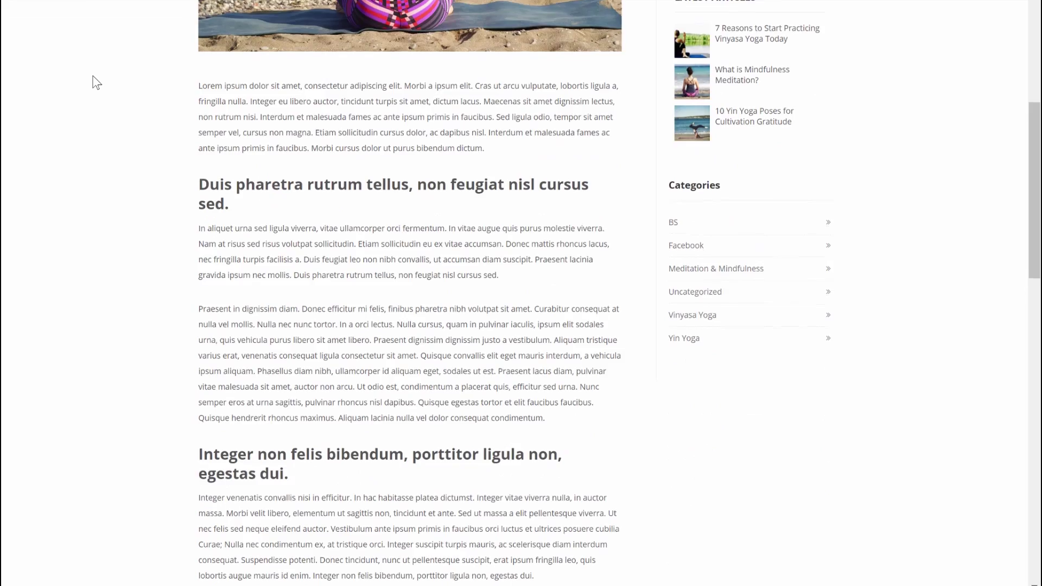
scroll(96, 83, "down", 7)
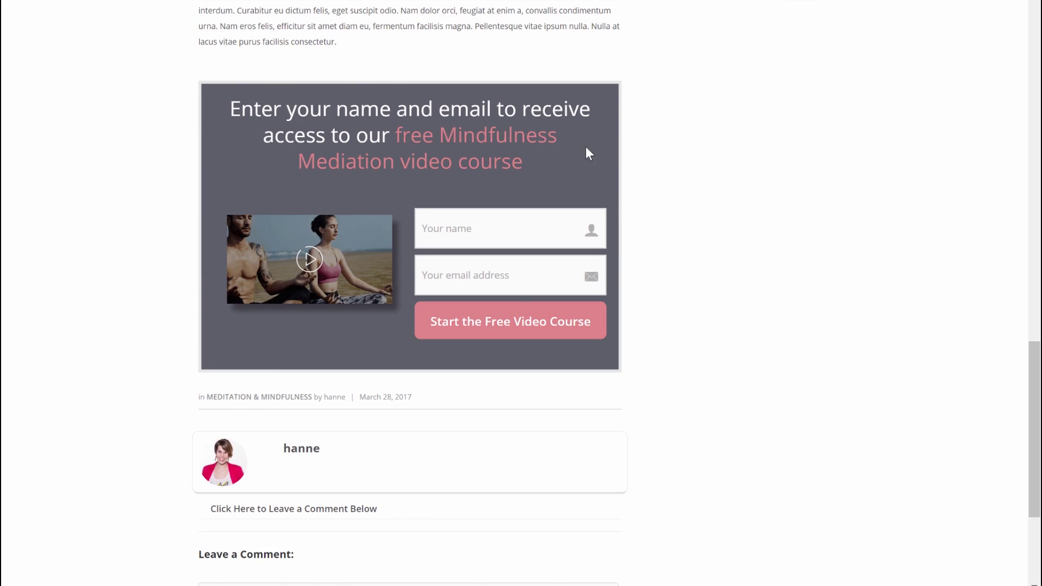
scroll(503, 177, "up", 20)
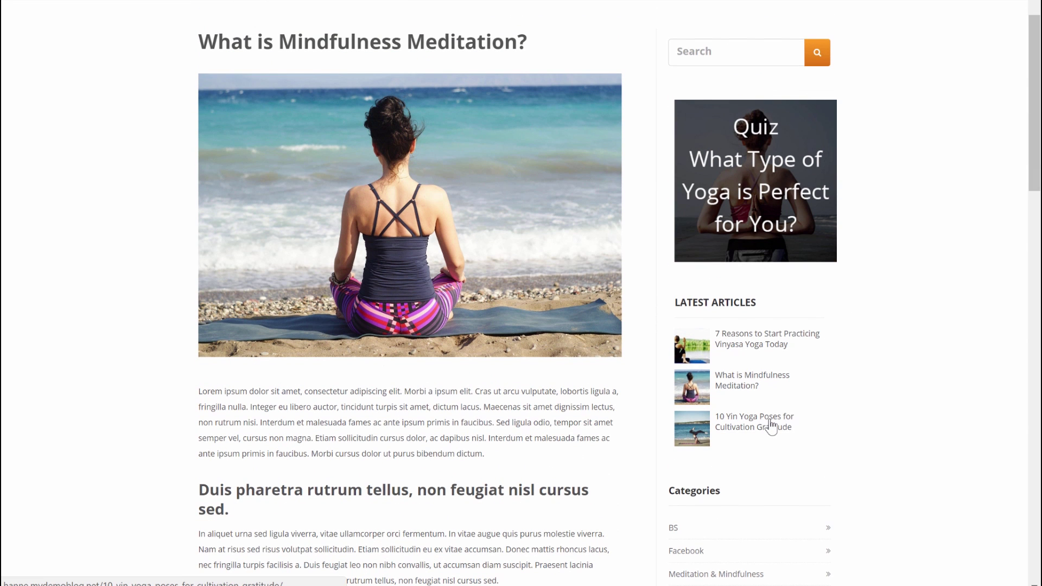
Open the "10 Yin Yoga Poses for Cultivation Gratitude" post and check the opt-in form below its content.
left_click(770, 426)
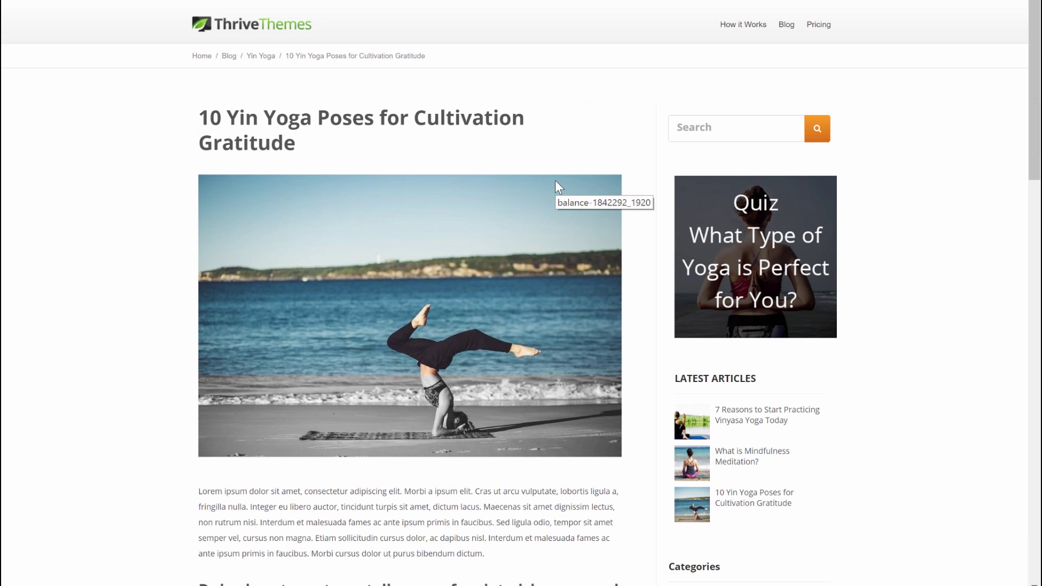
scroll(555, 180, "down", 20)
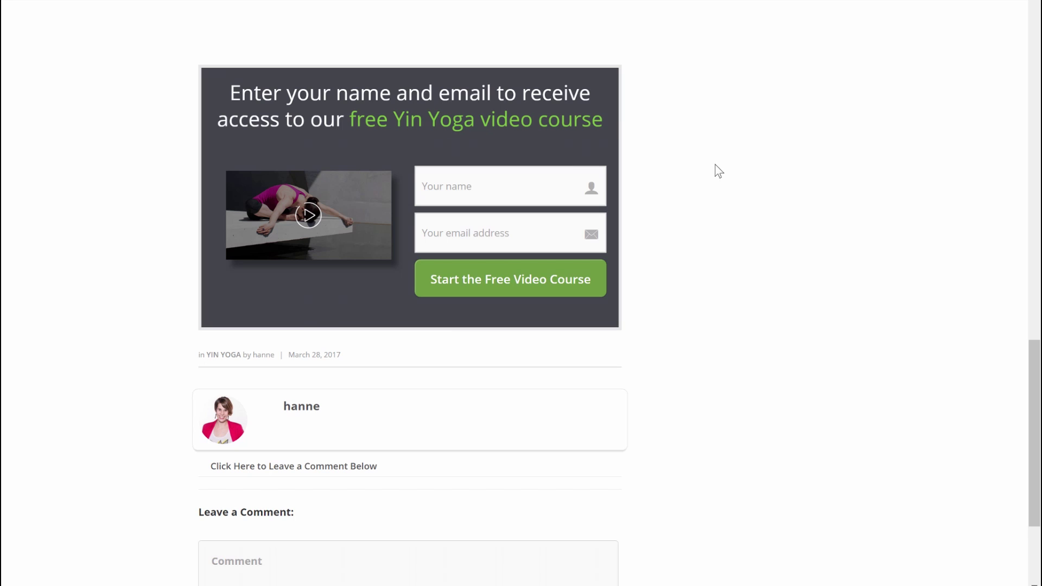
scroll(715, 194, "up", 2)
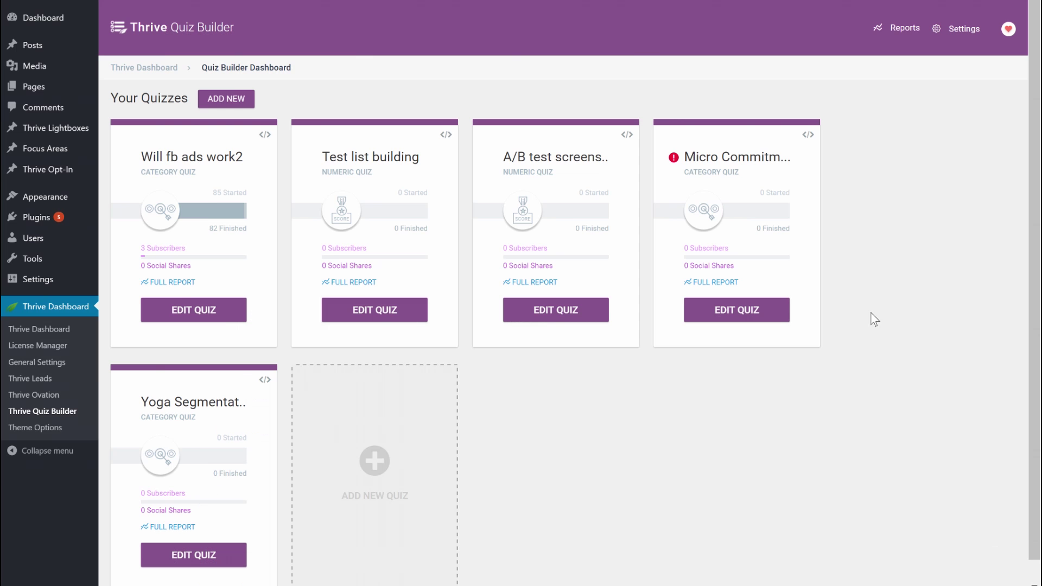
Open the Yoga Segmentation Quiz for editing from the Thrive Quiz Builder dashboard.
scroll(856, 325, "down", 1)
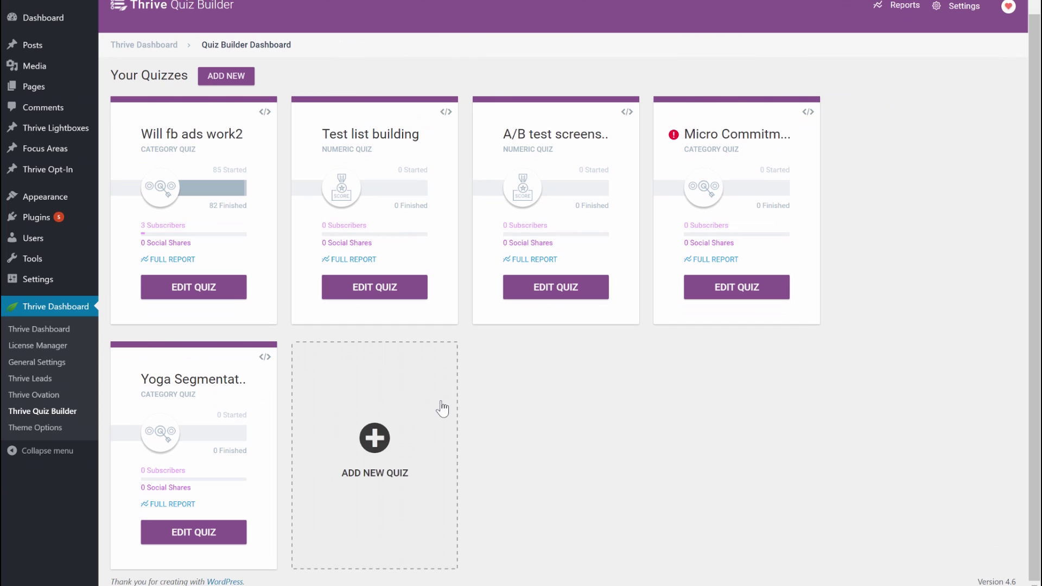
mouse_move(266, 382)
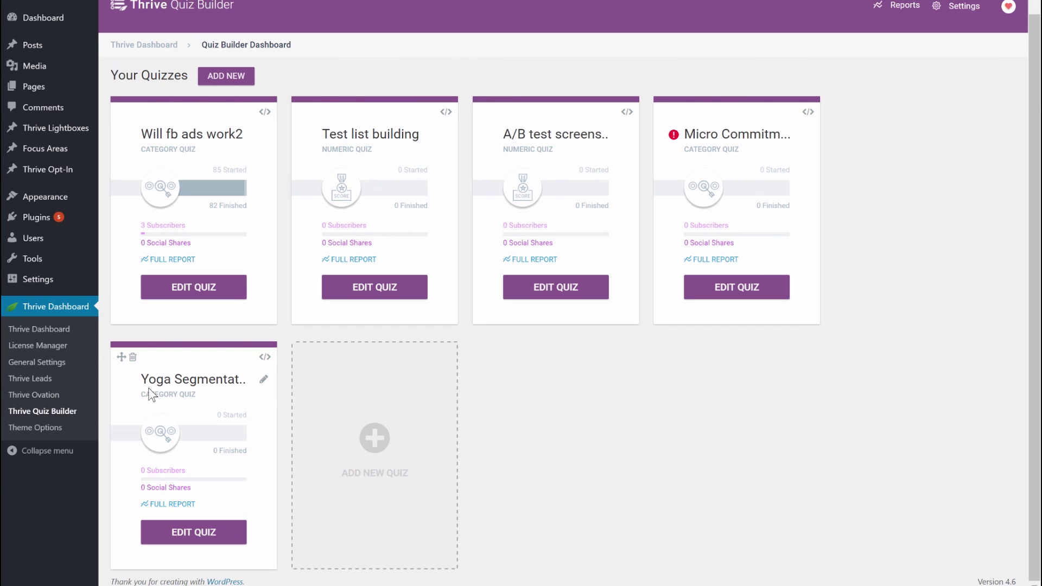
left_click(193, 535)
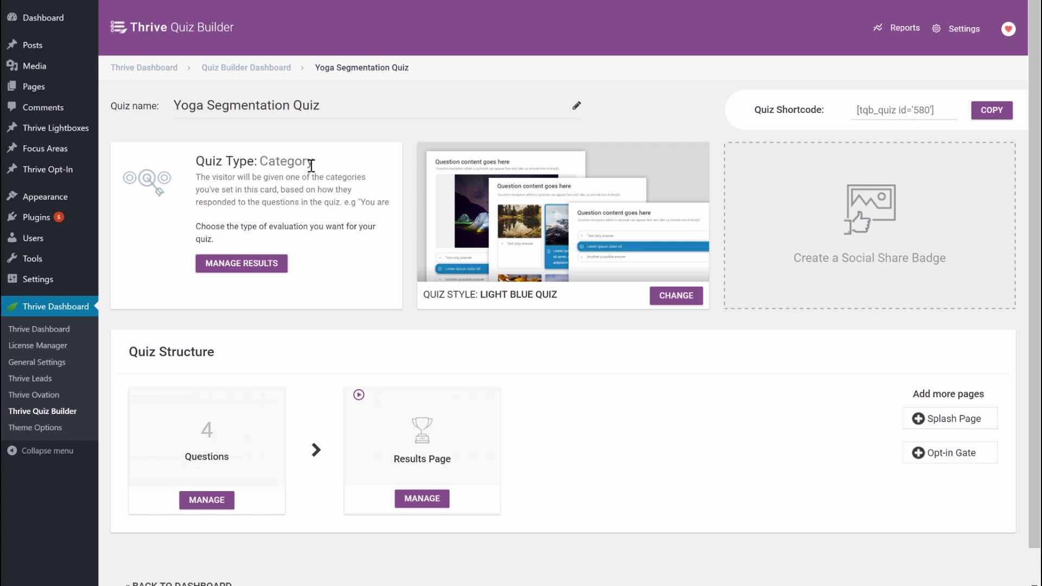
Review the result categories set for the Yoga Segmentation Quiz and save the quiz settings.
left_click(253, 265)
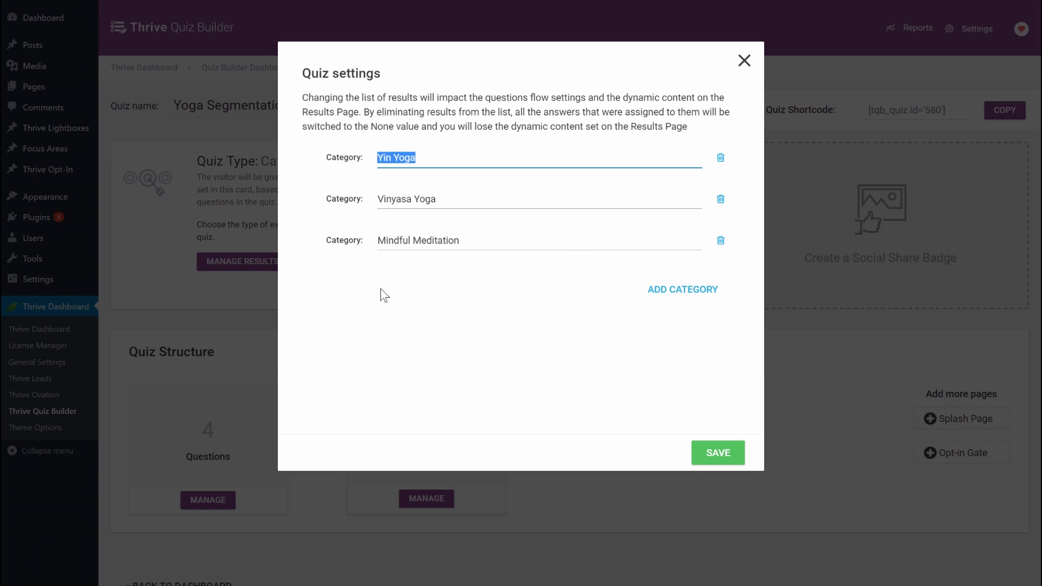
left_click(731, 457)
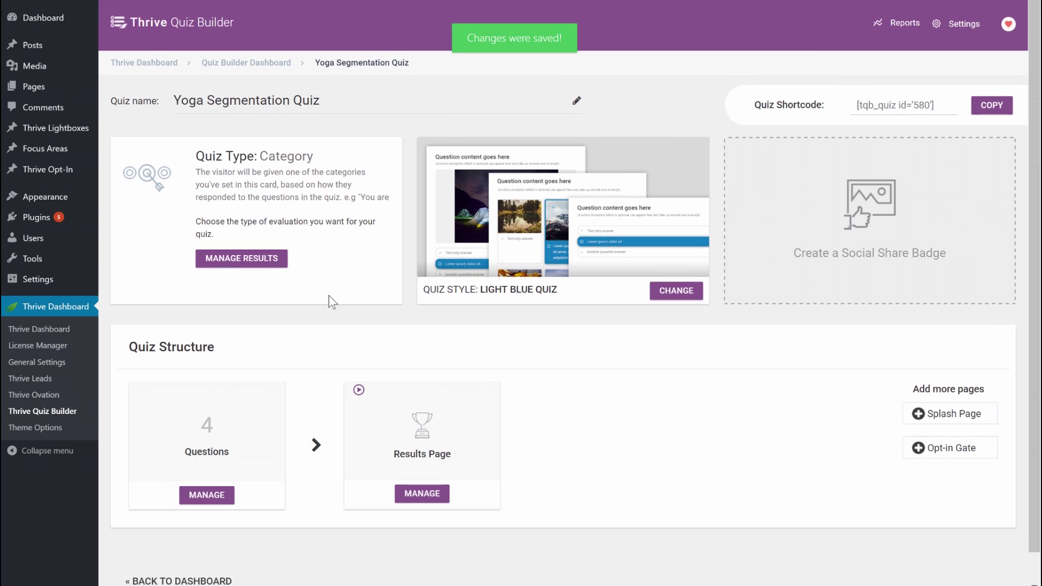
Open the quiz's questions and review the category assigned to each answer of "After a long day you prefer to...".
scroll(190, 442, "down", 1)
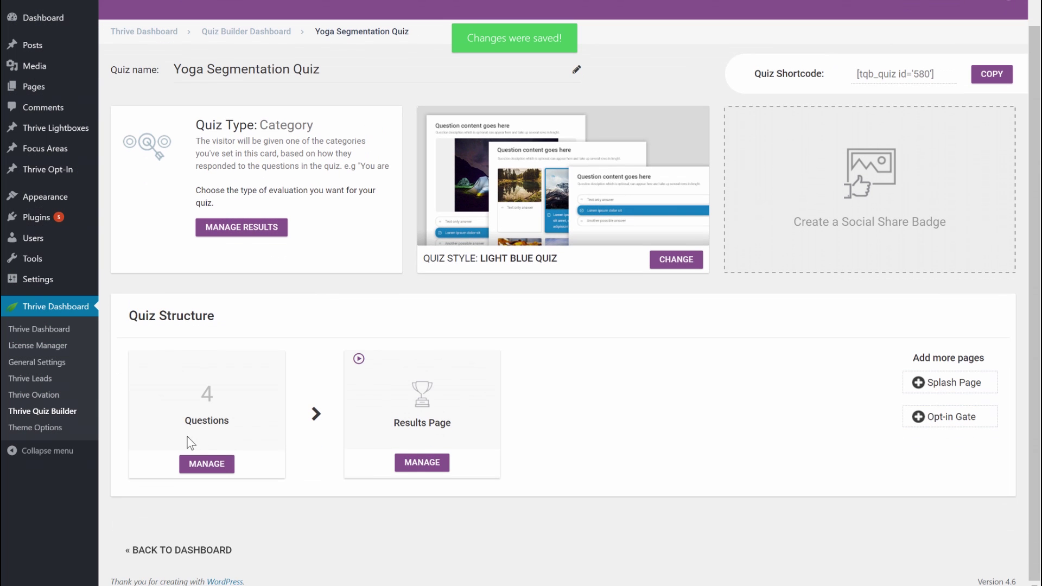
left_click(211, 465)
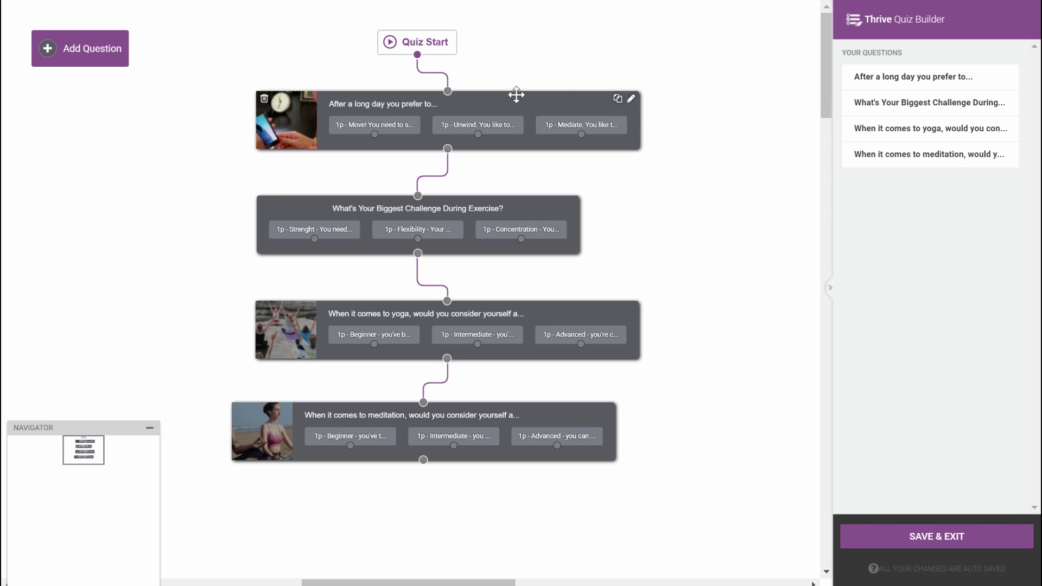
left_click(630, 99)
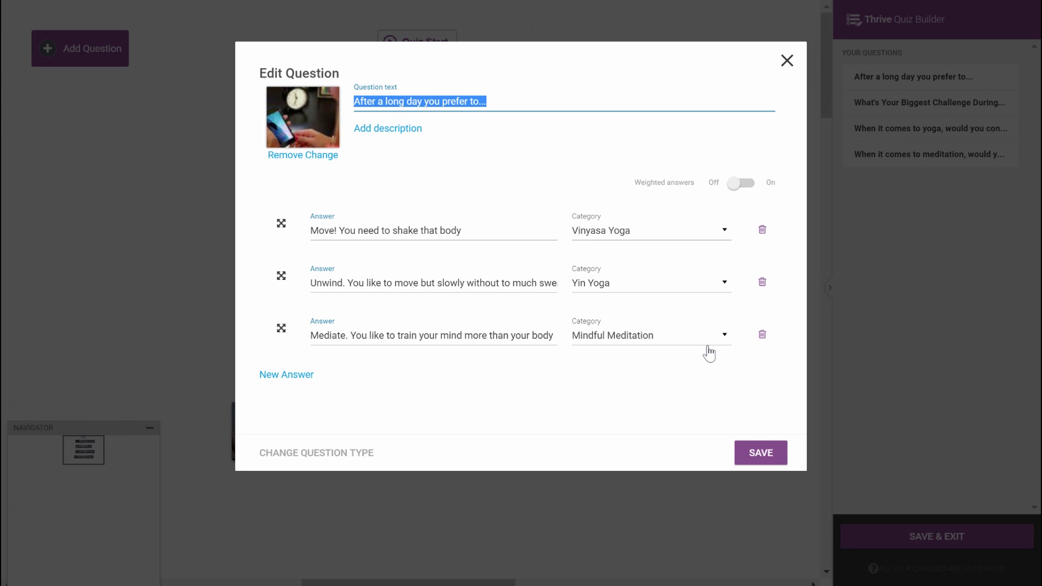
left_click(771, 458)
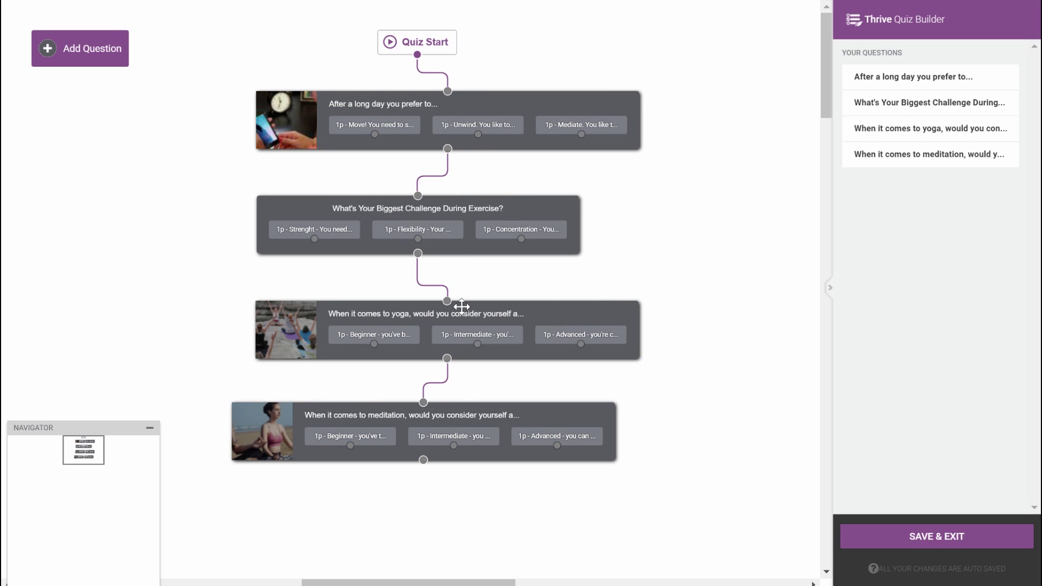
Check the answer categories of the yoga level and "What's Your Biggest Challenge During Exercise?" questions, and save and exit the question editor.
left_click(630, 311)
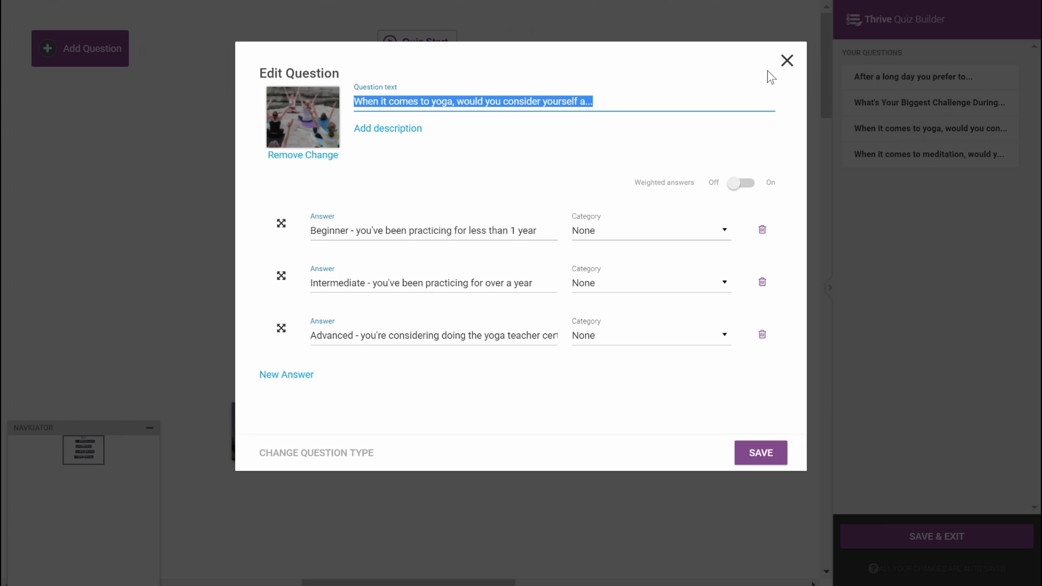
left_click(788, 63)
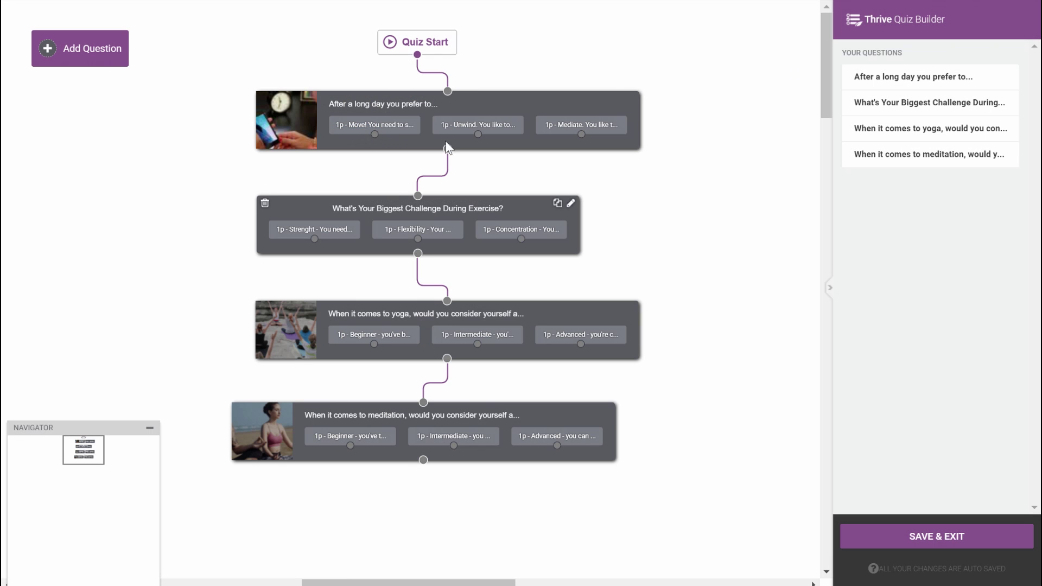
left_click(572, 204)
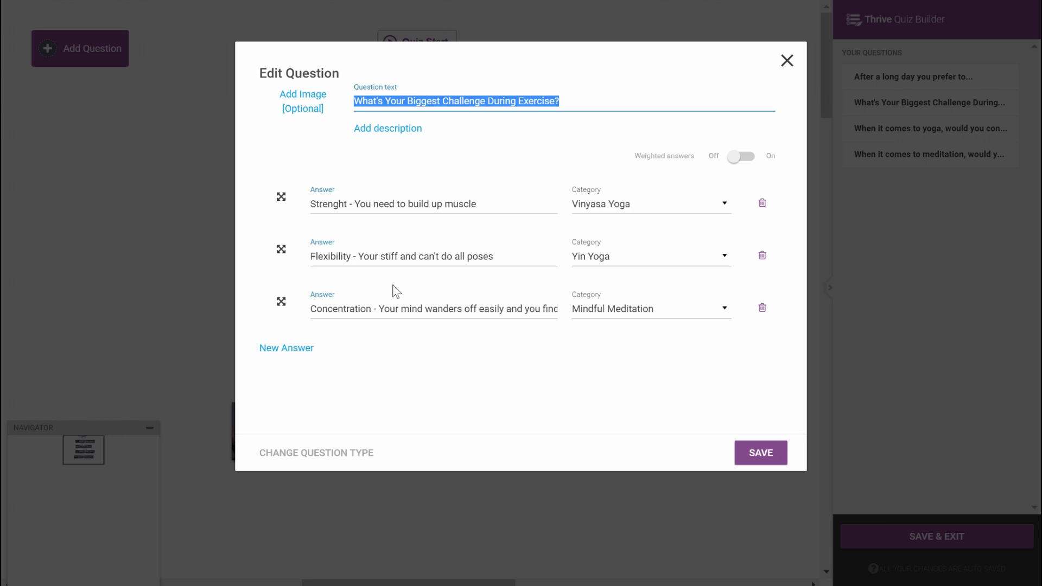
left_click(757, 456)
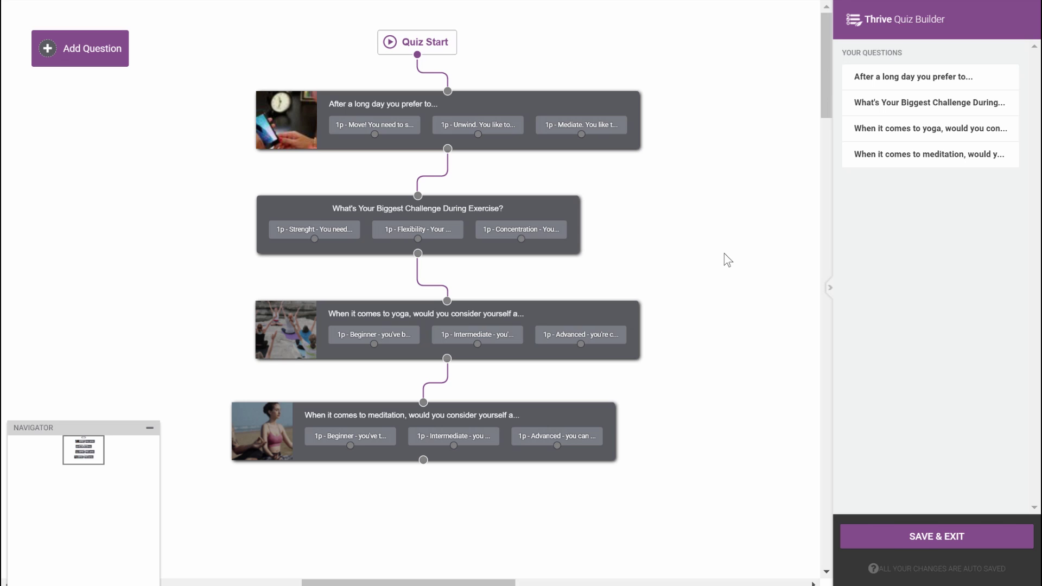
left_click(959, 540)
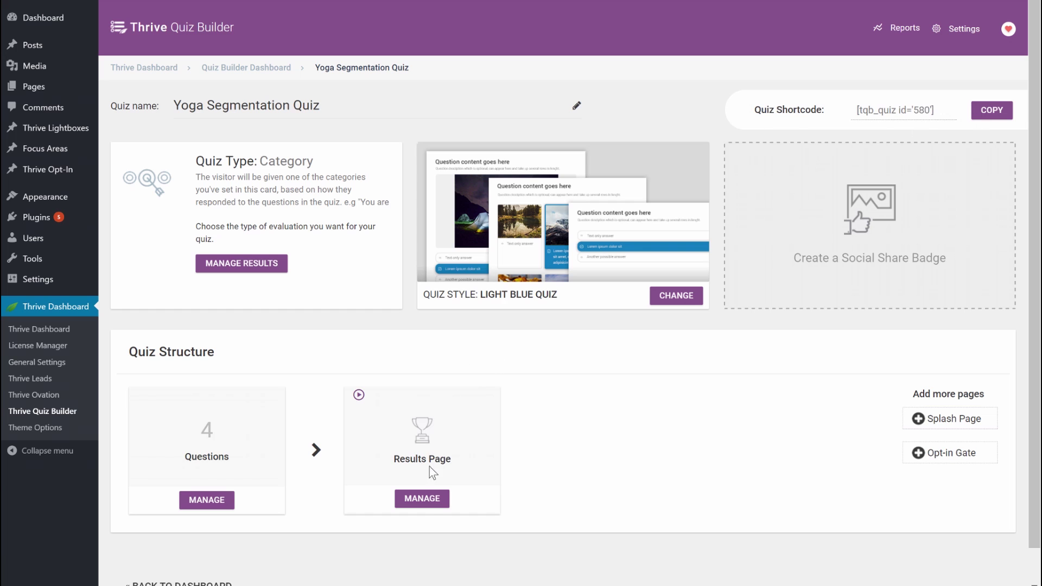
Open the control variation of the Results Page for editing and compare its Yin Yoga and Vinyasa Yoga dynamic content.
left_click(427, 503)
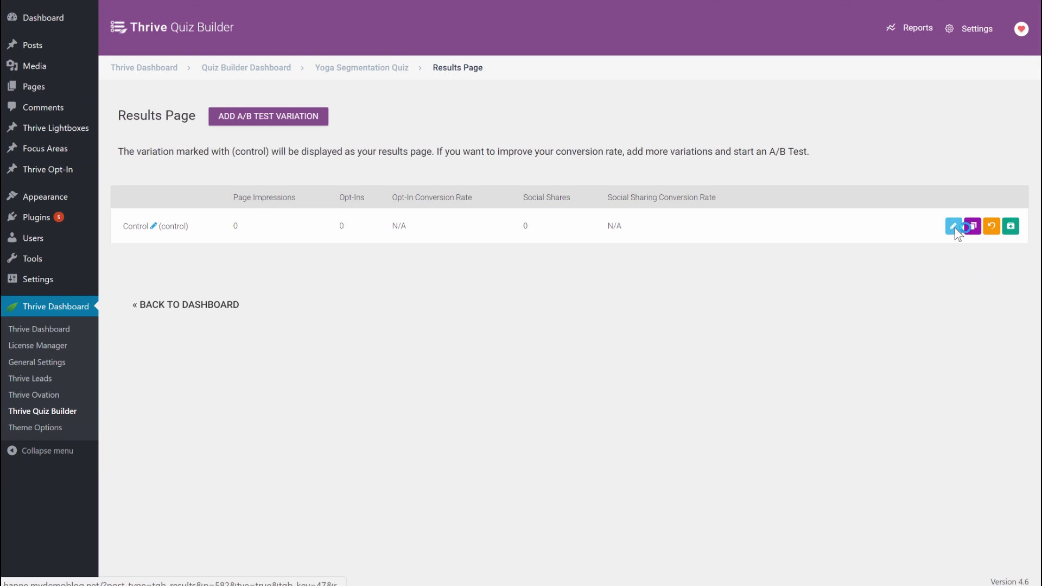
left_click(953, 226)
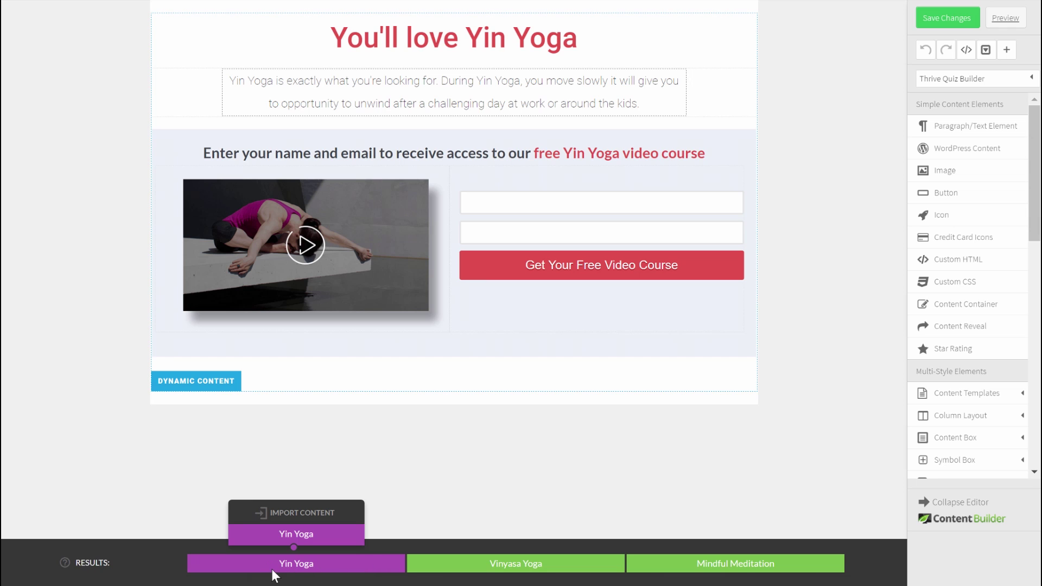
left_click(483, 571)
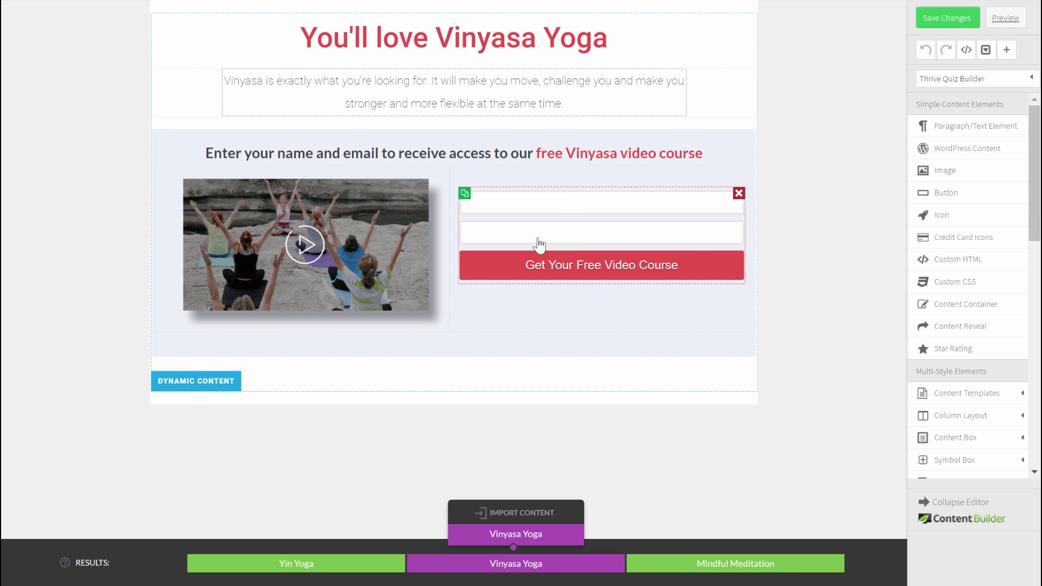
left_click(291, 570)
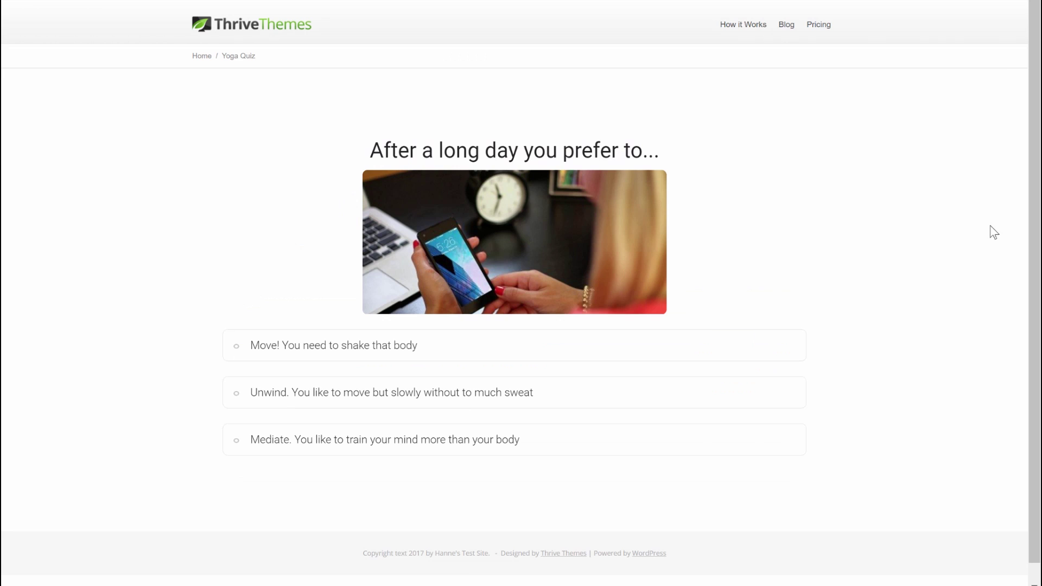
Take the live Yoga Quiz, answering "Move!", "Flexibility", Intermediate for yoga and Beginner for meditation.
left_click(349, 355)
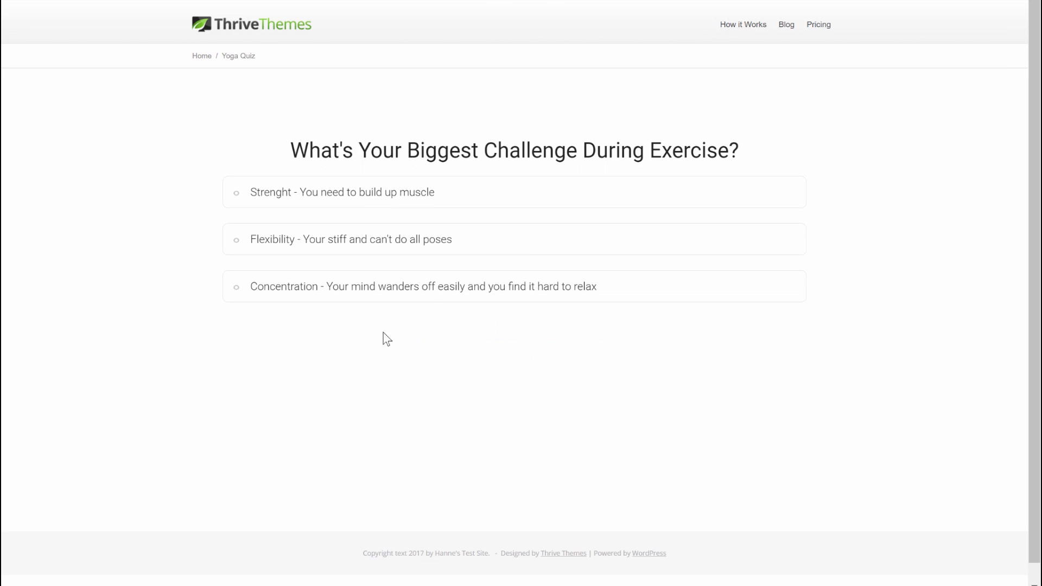
left_click(452, 246)
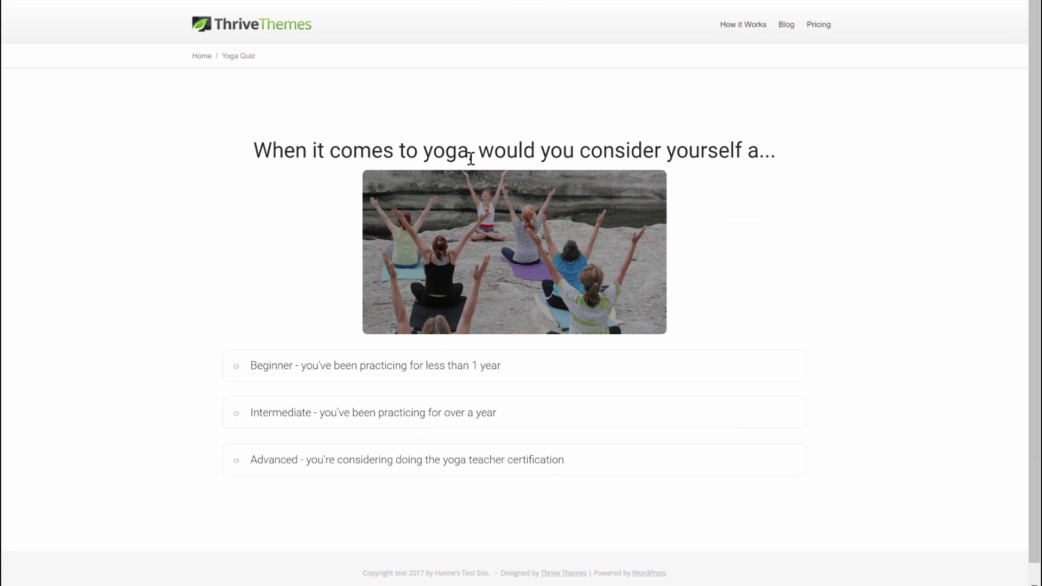
left_click(370, 421)
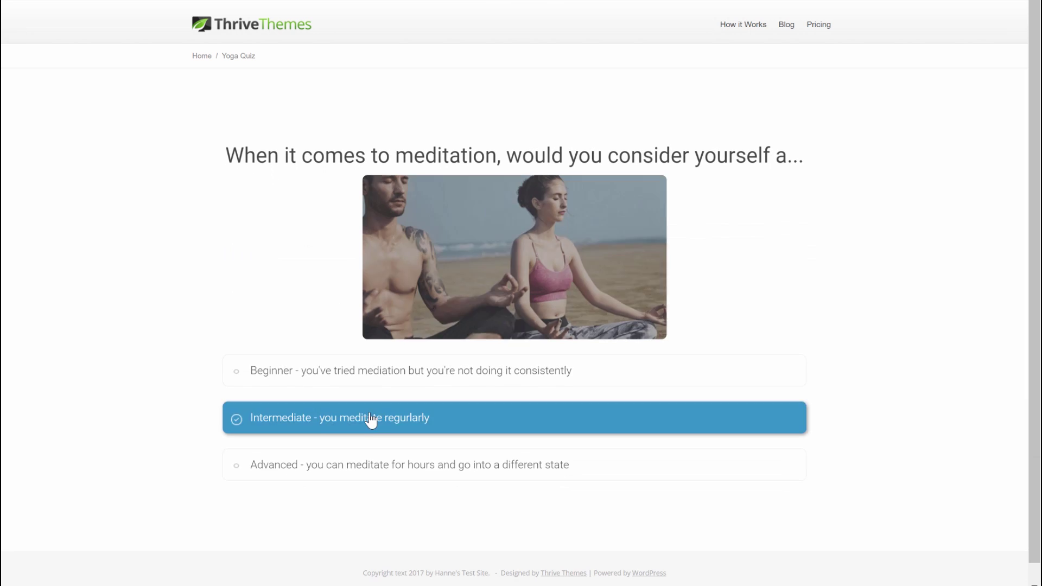
left_click(465, 368)
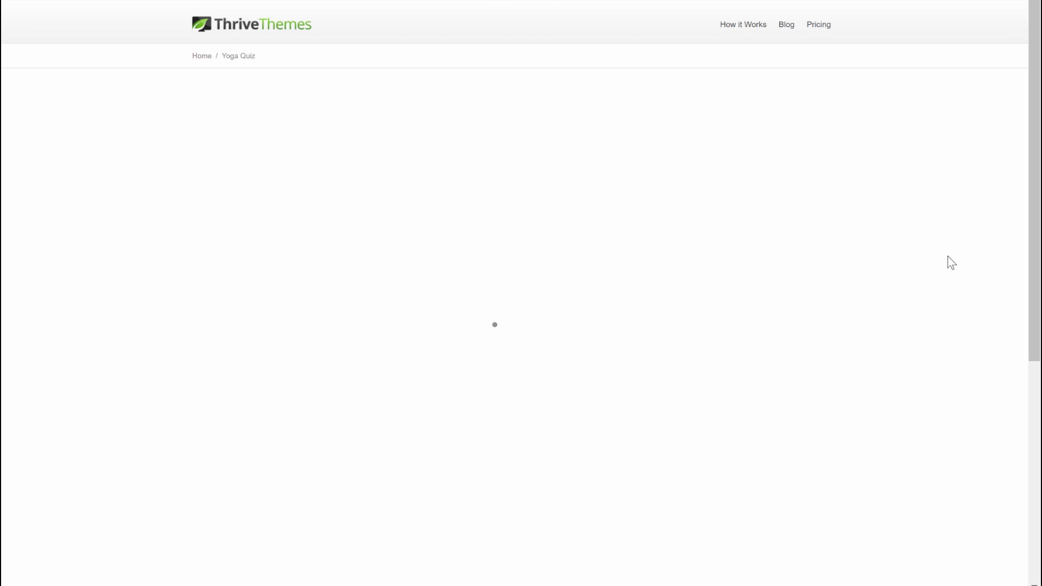